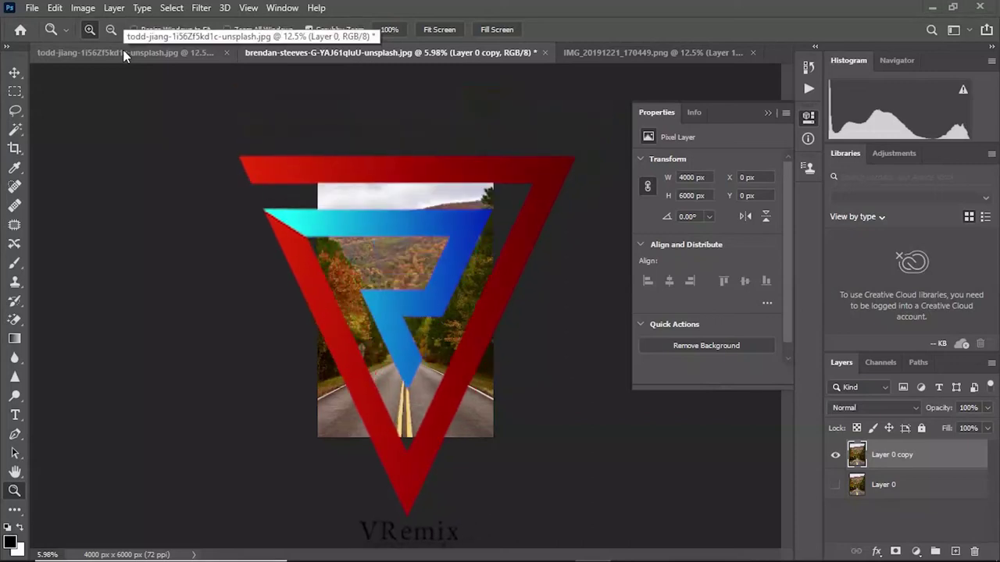
Step: Bring the hand-and-phone image into the road document as Layer 1
click(14, 72)
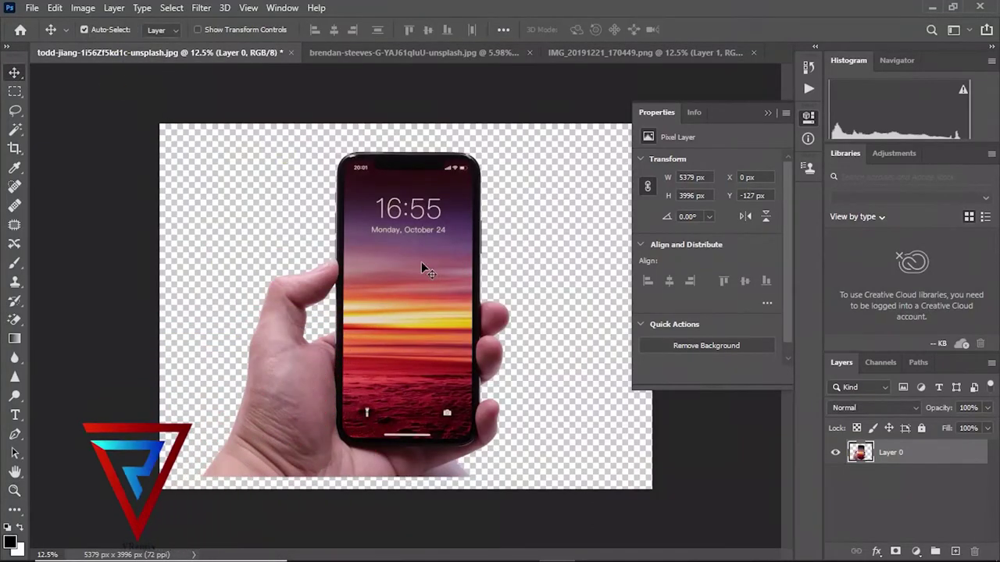
mouse_move(424, 260)
mouse_down()
mouse_move(398, 53)
mouse_move(384, 336)
mouse_up()
key(ctrl)
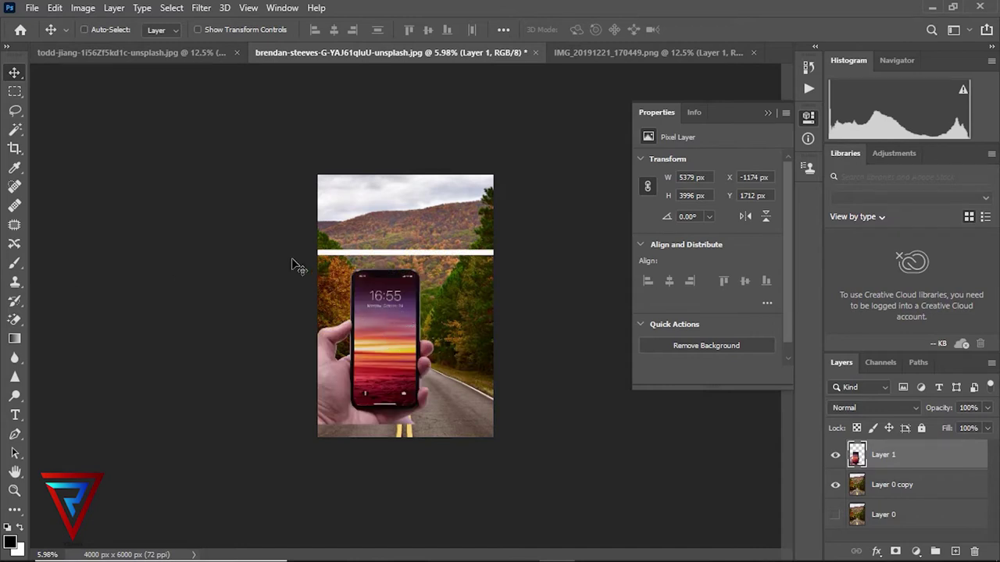
Step: Scale Layer 1 down to about 63% and position it over the road
key(ctrl+t)
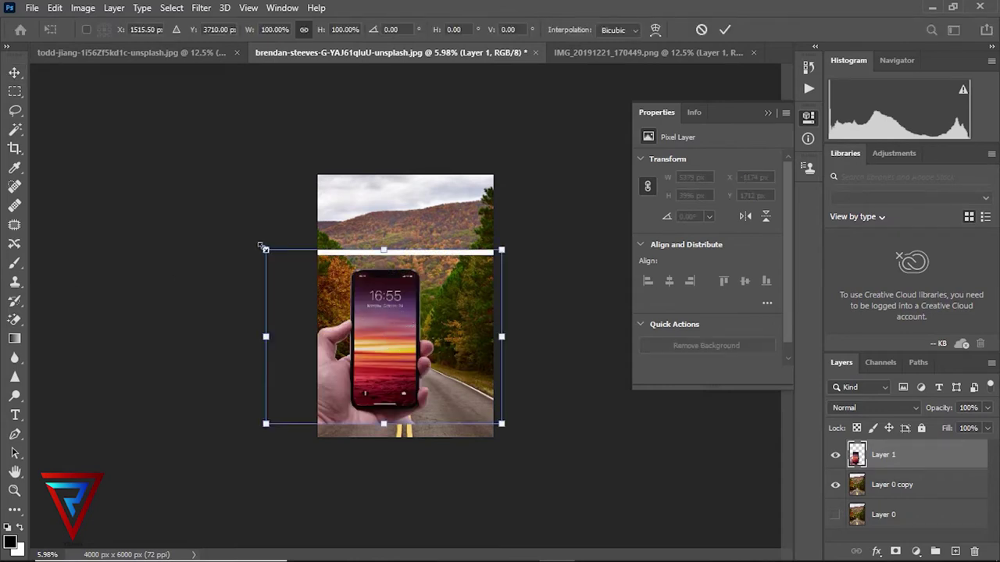
drag(265, 250, 347, 312)
drag(420, 359, 411, 358)
key(Return)
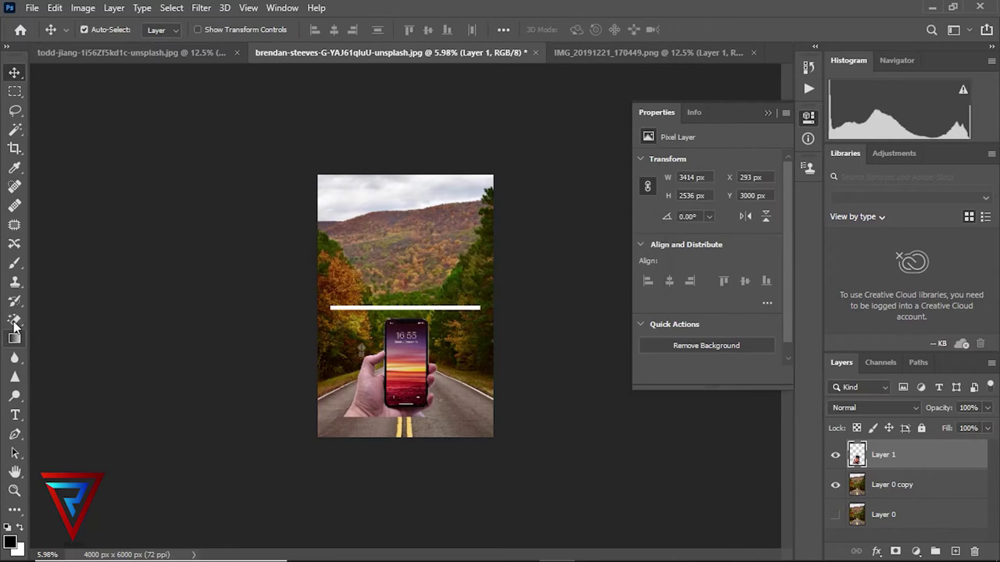
key(e)
scroll(318, 324, up, 3)
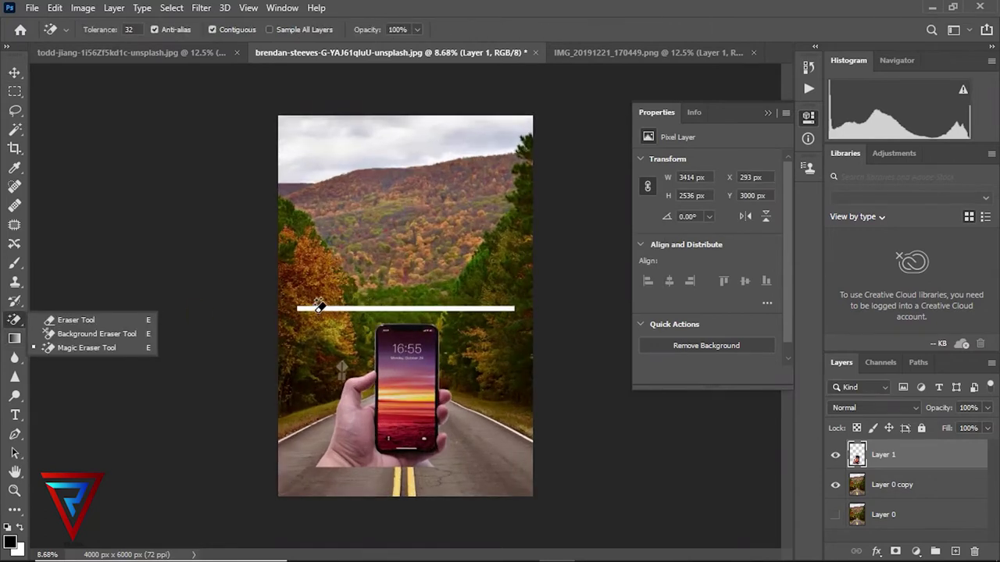
Step: Magic-erase the white strip above the phone and move the layer up to X 451, Y 1711 px
click(326, 309)
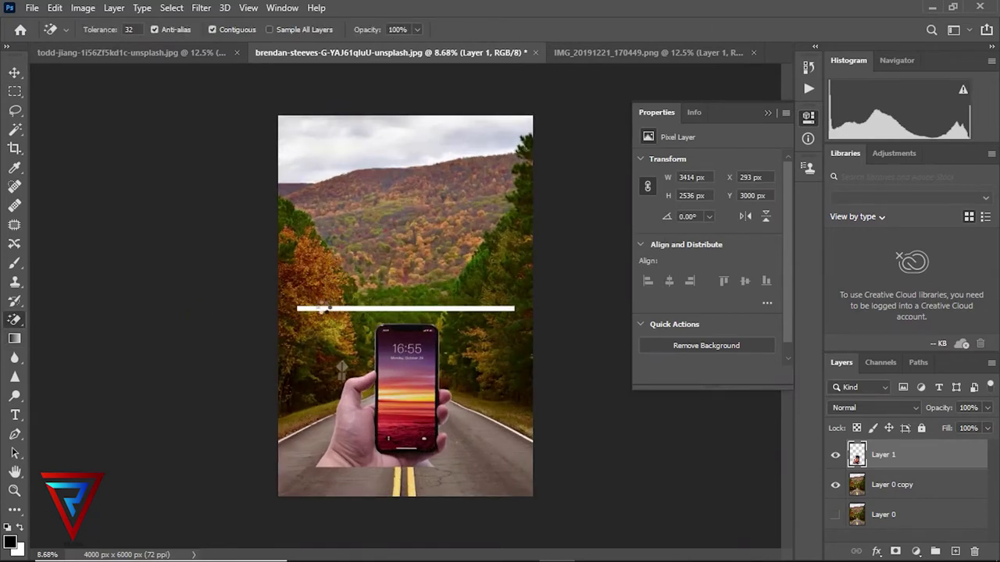
click(327, 309)
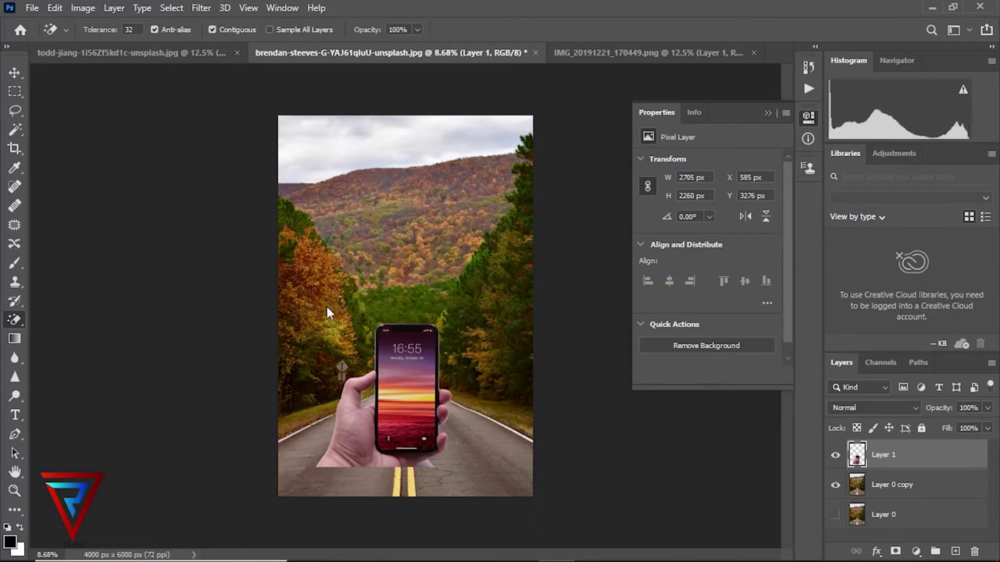
click(14, 73)
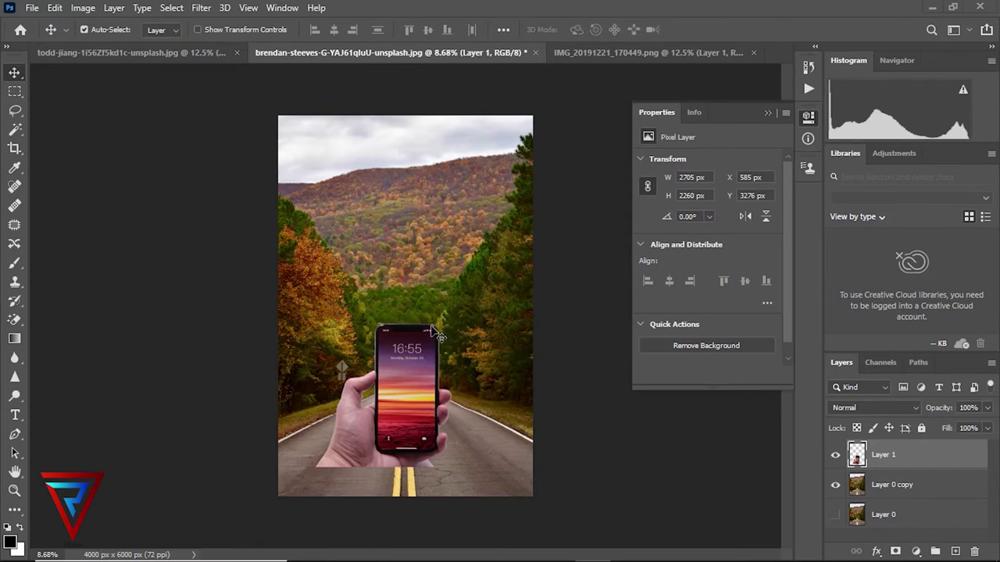
scroll(428, 384, up, 2)
scroll(414, 397, up, 2)
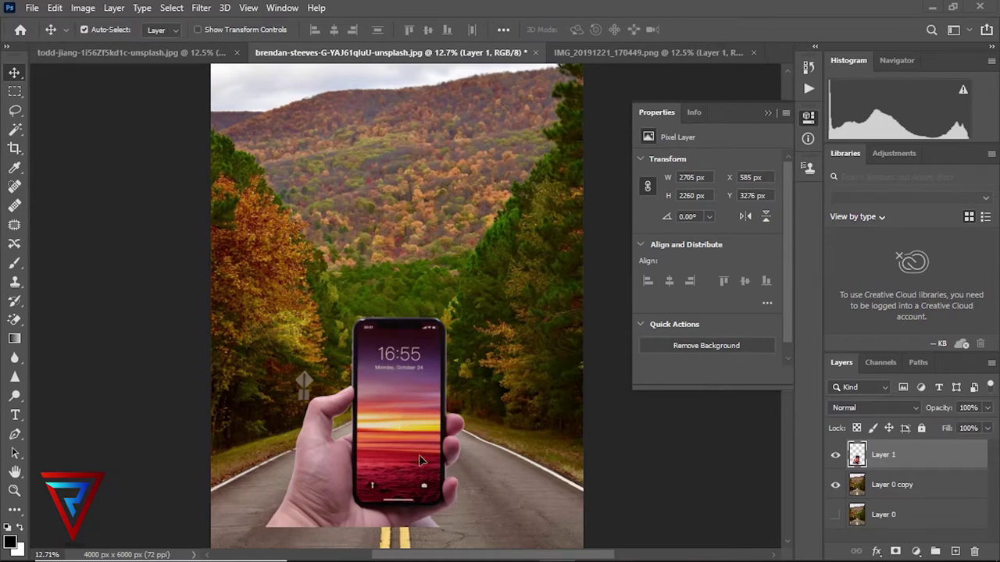
drag(396, 511, 383, 365)
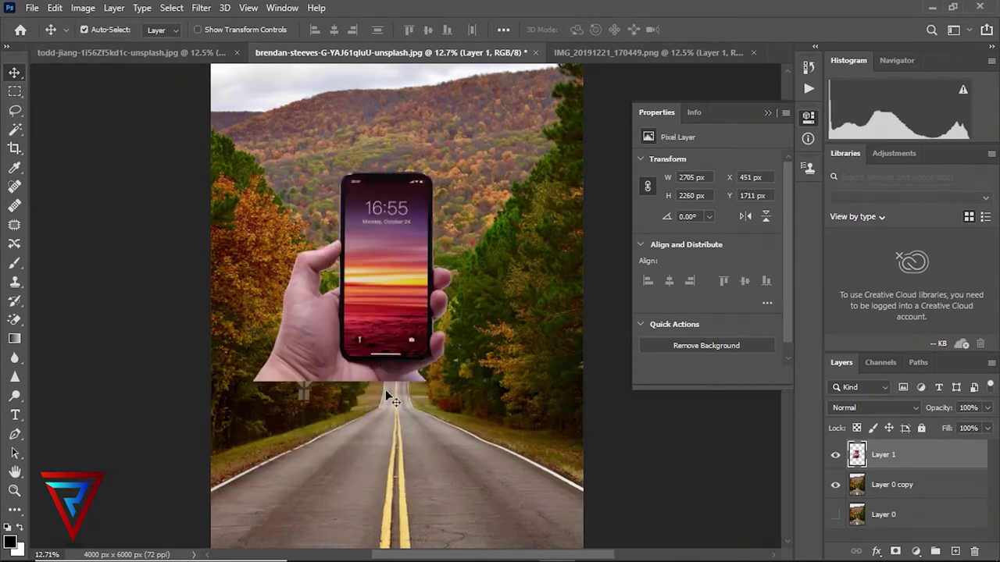
Step: Enlarge the hand and phone to about 144% and centre it over the road
key(ctrl+t)
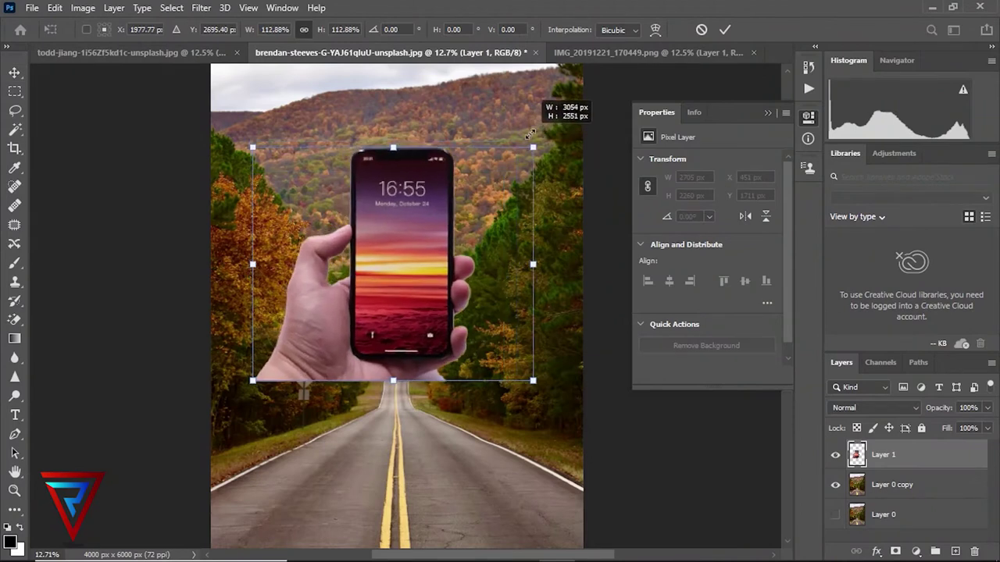
drag(505, 172, 549, 134)
drag(432, 272, 416, 335)
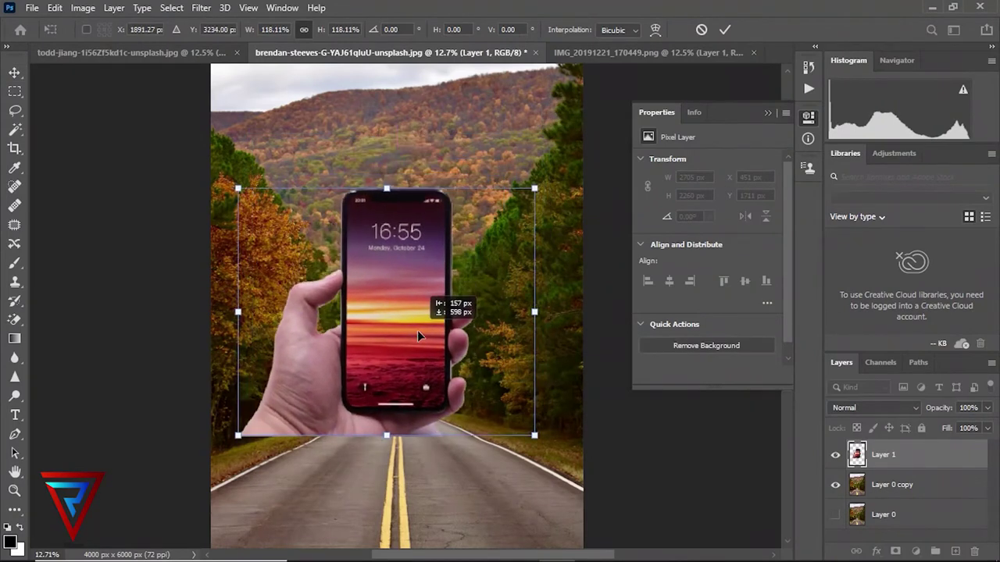
drag(534, 196, 600, 141)
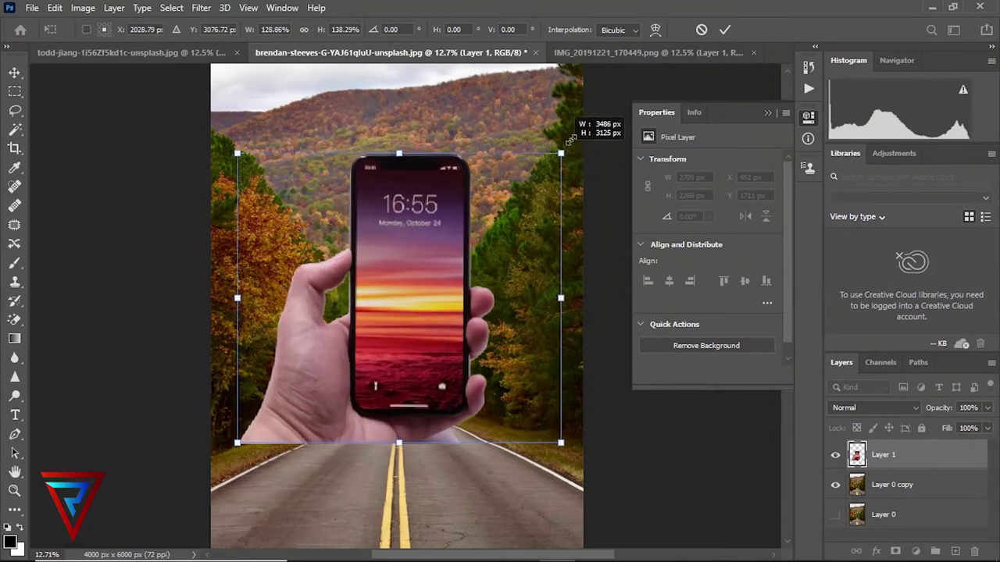
drag(427, 322, 401, 346)
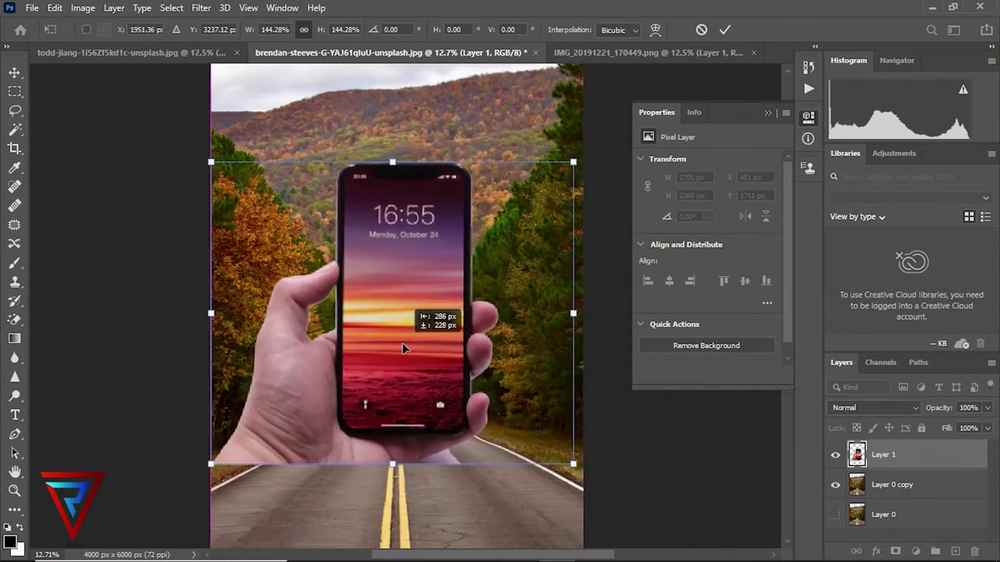
Step: Set Layer 1 opacity to 58% and commit the transform
drag(941, 423, 966, 427)
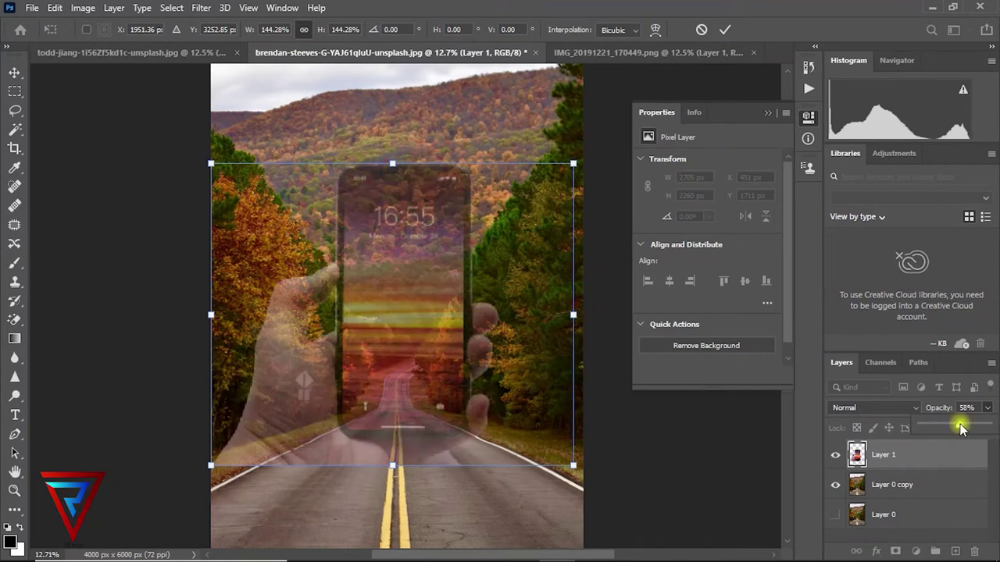
mouse_move(401, 396)
mouse_down()
mouse_move(401, 412)
mouse_move(403, 385)
mouse_move(398, 394)
mouse_up()
scroll(325, 480, up, 3)
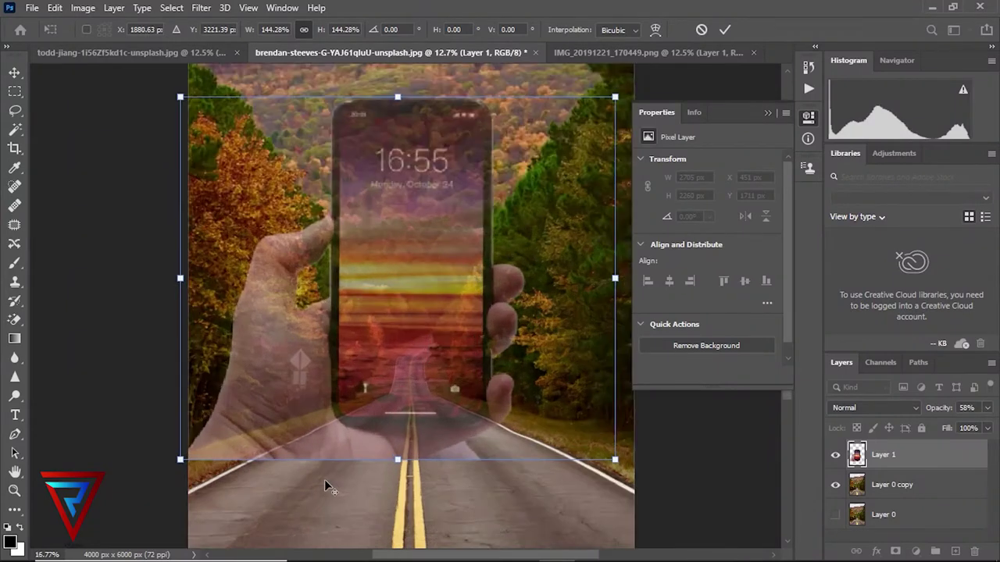
key(ctrl+h)
key(Return)
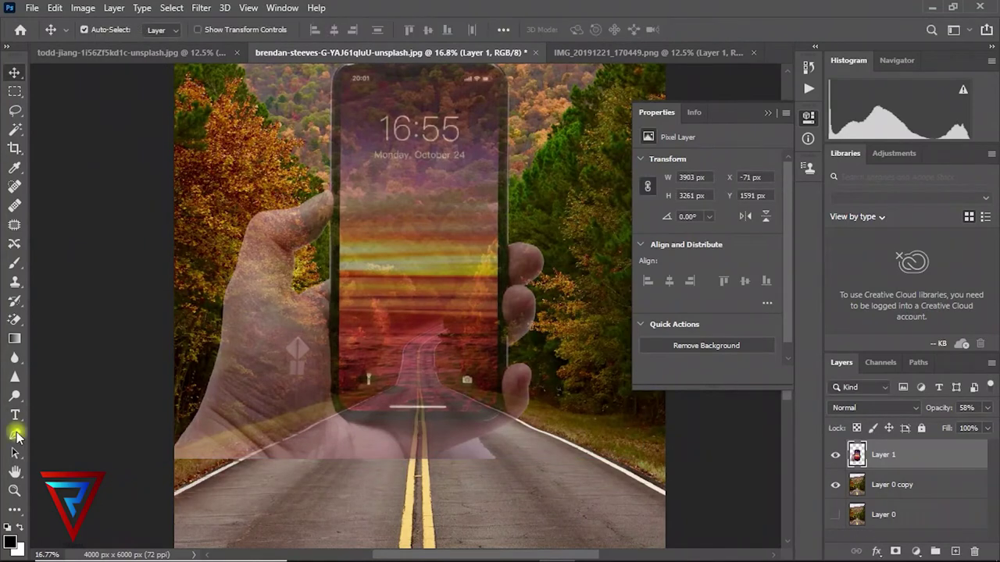
Step: Start a Pen path along the road's left edge and up the phone's left side
click(15, 434)
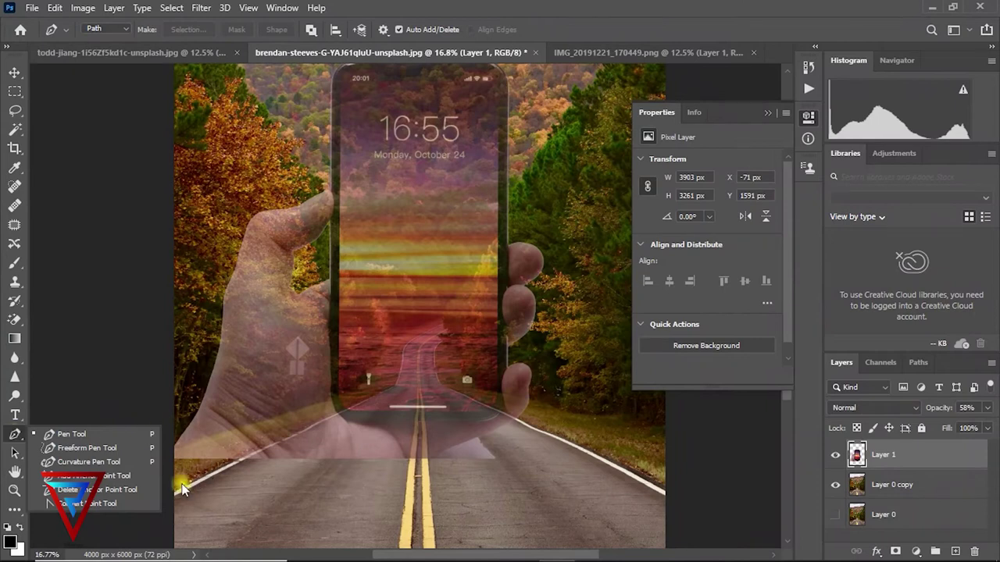
scroll(190, 488, down, 1)
click(182, 478)
scroll(187, 478, up, 1)
scroll(187, 478, up, 1)
scroll(187, 479, up, 2)
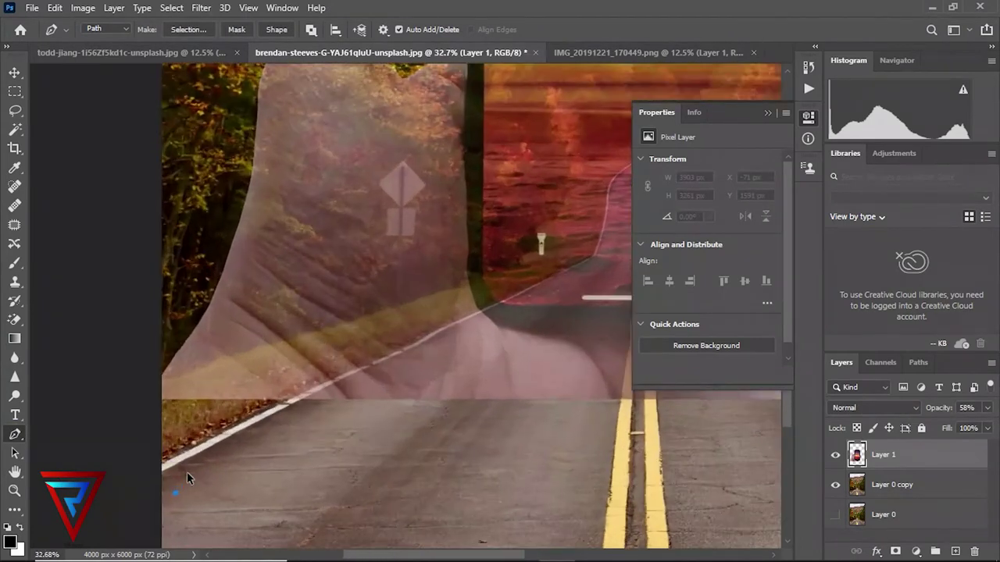
click(156, 466)
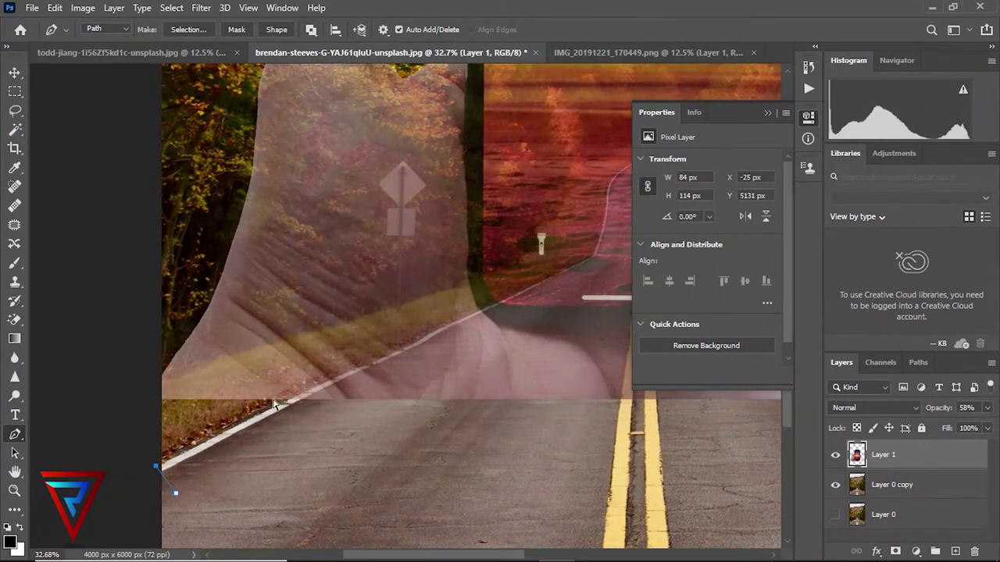
click(154, 478)
click(149, 464)
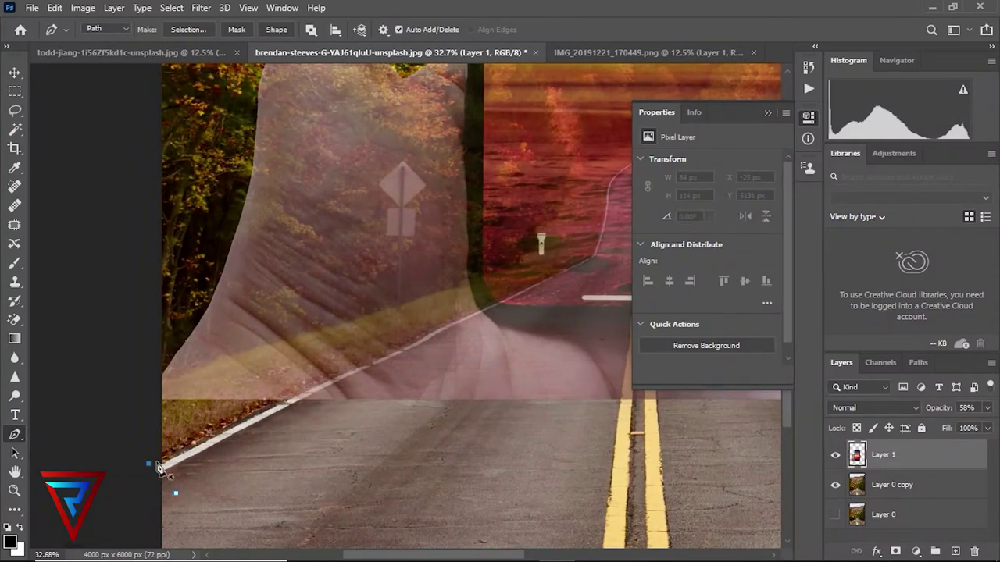
click(498, 298)
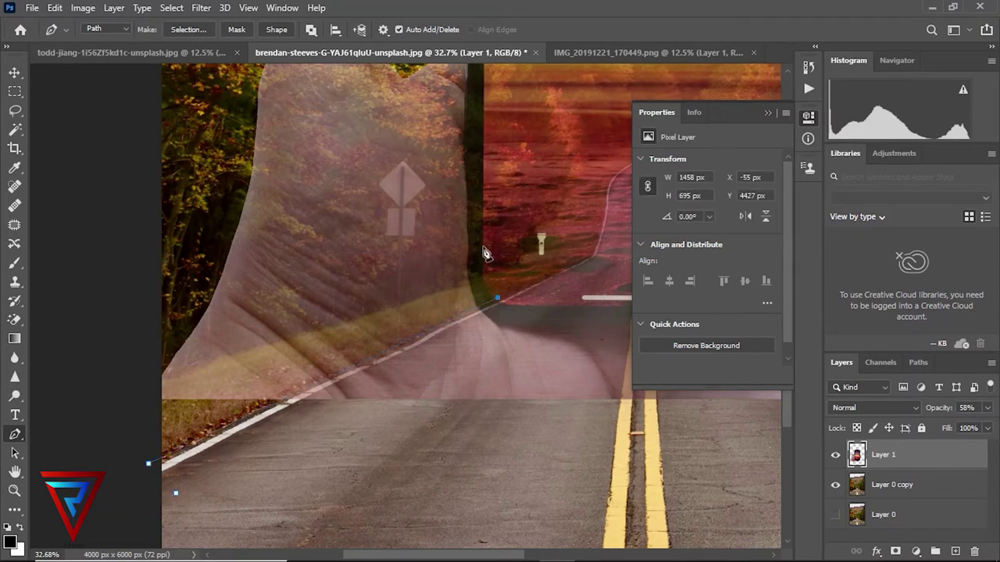
drag(483, 247, 487, 198)
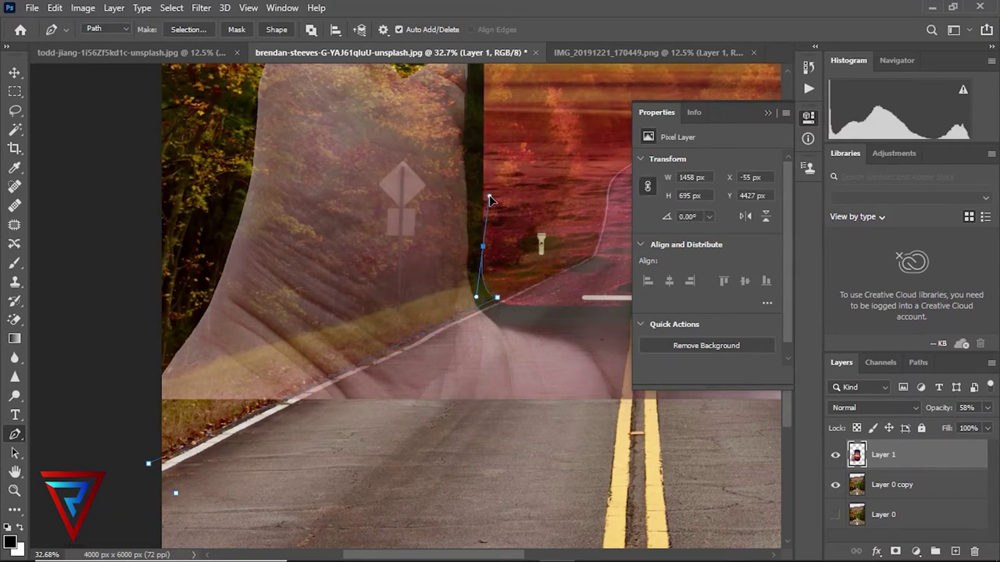
Step: Curve the path around the screen's rounded top-left corner and along its top edge
scroll(267, 347, down, 2)
scroll(268, 350, down, 1)
scroll(323, 254, up, 5)
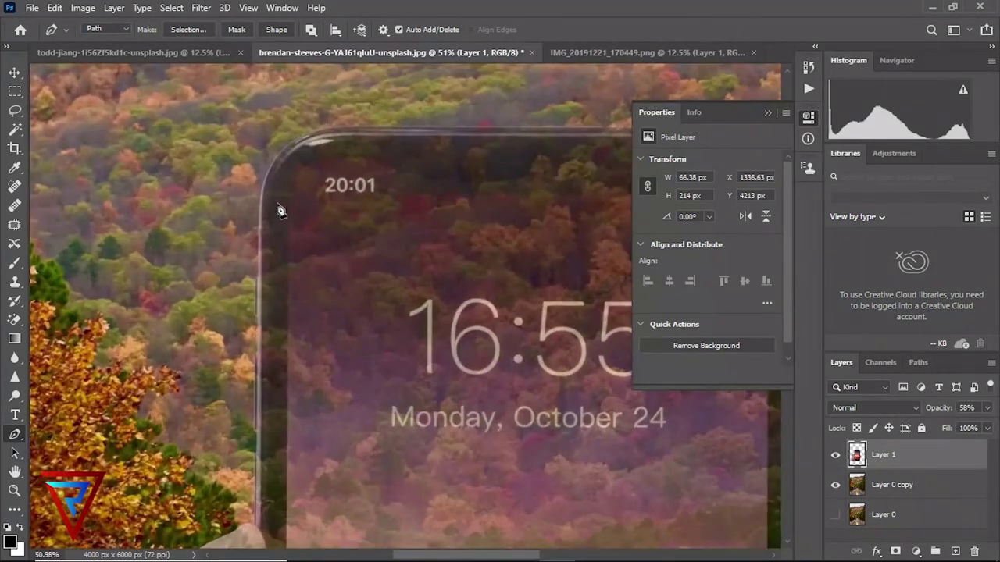
click(291, 206)
key(ctrl+z)
click(288, 212)
drag(357, 153, 428, 163)
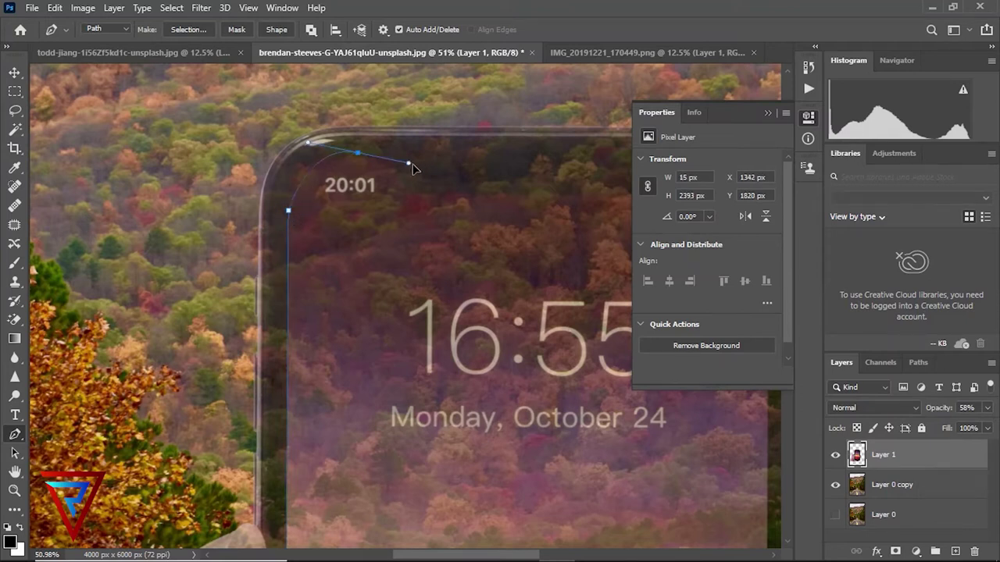
drag(403, 183, 411, 221)
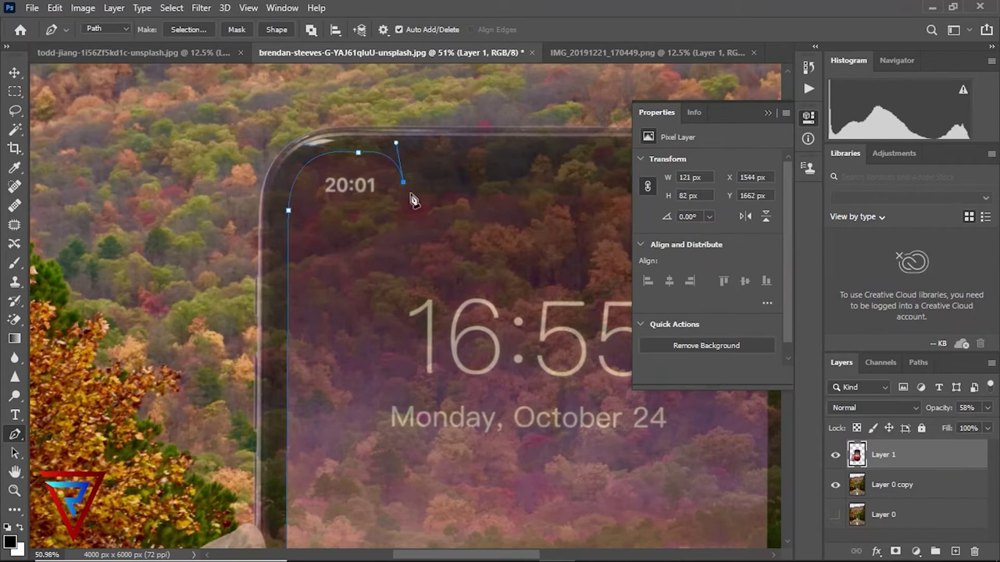
scroll(318, 230, down, 1)
scroll(538, 215, up, 2)
Step: Extend the path along the notch's bottom edge and up around its corner
click(555, 184)
key(z)
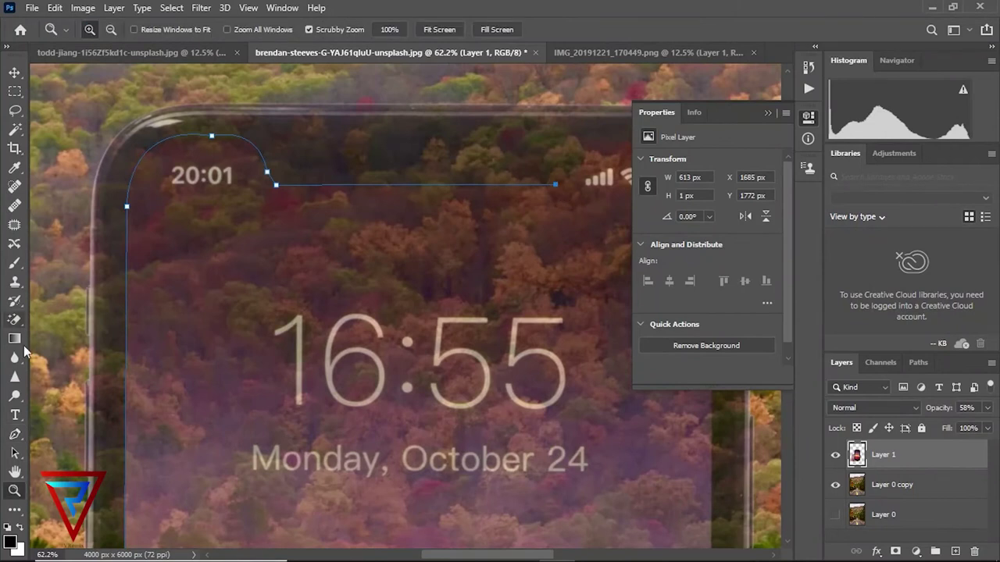
click(14, 434)
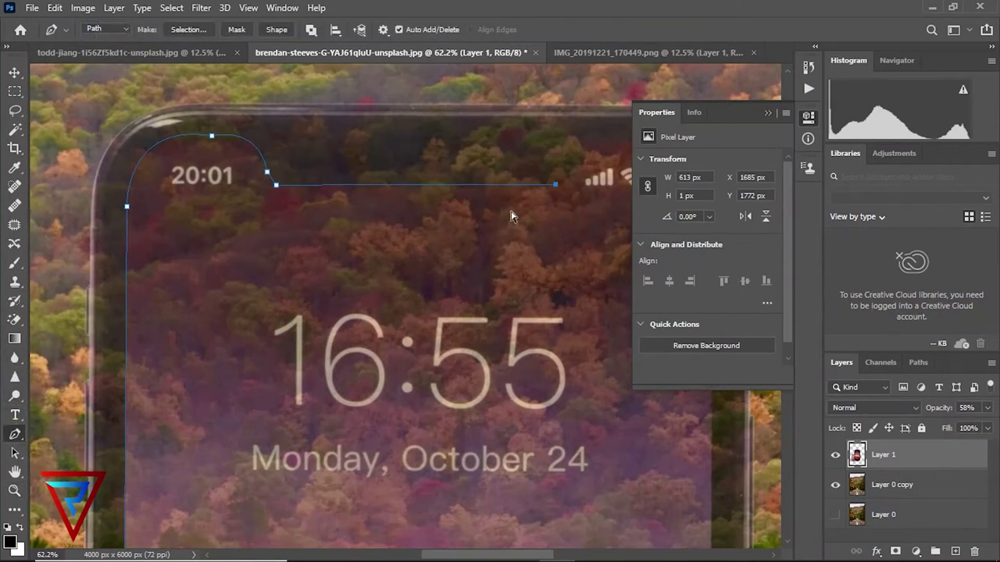
key(ctrl+z)
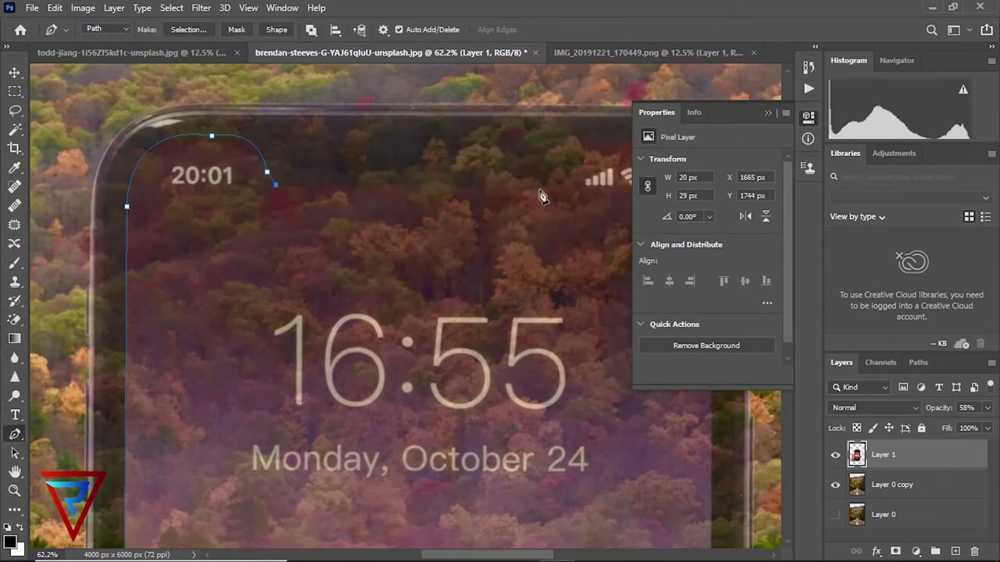
click(539, 186)
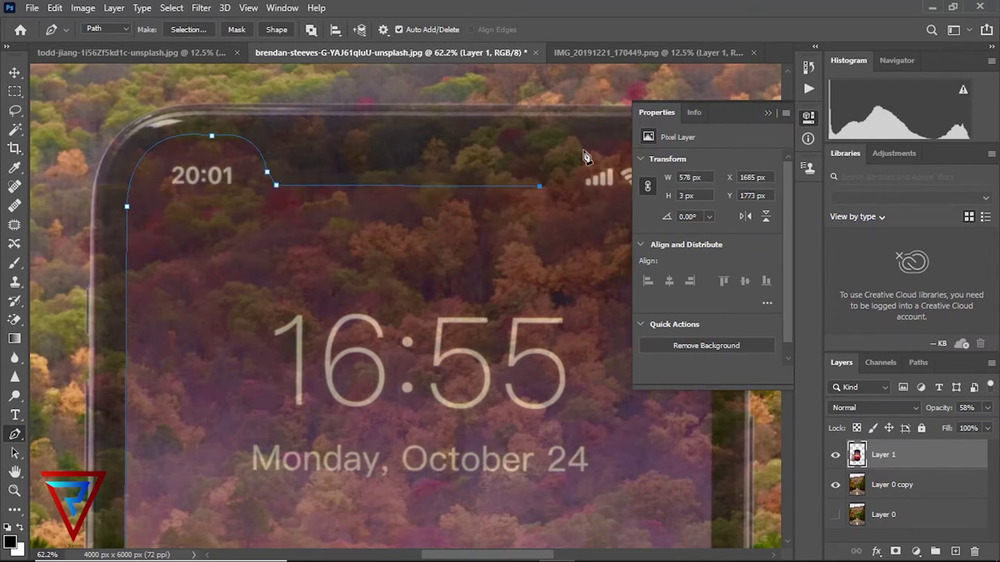
drag(346, 212, 160, 283)
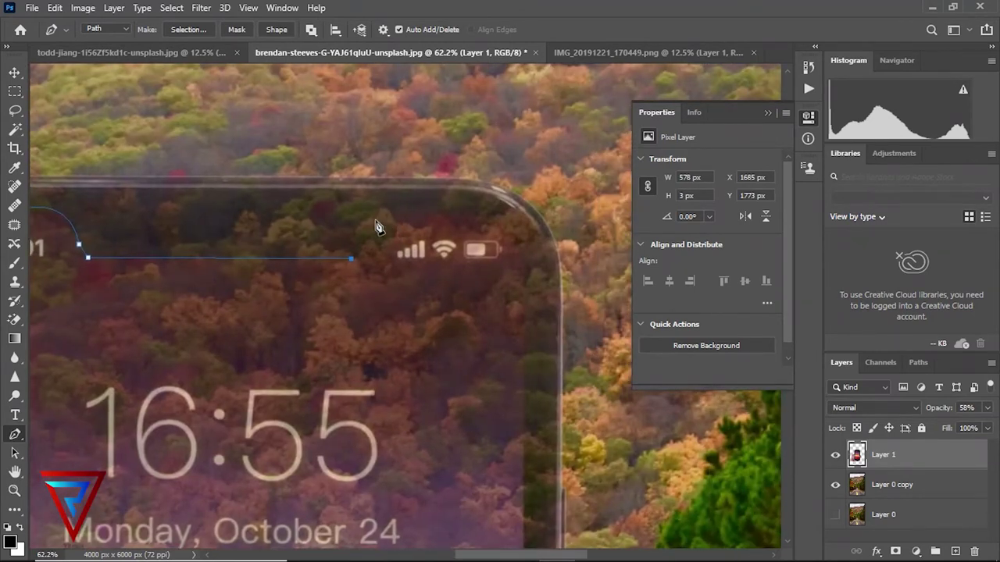
drag(368, 224, 373, 228)
mouse_move(422, 209)
mouse_down()
mouse_move(485, 227)
mouse_move(467, 225)
mouse_up()
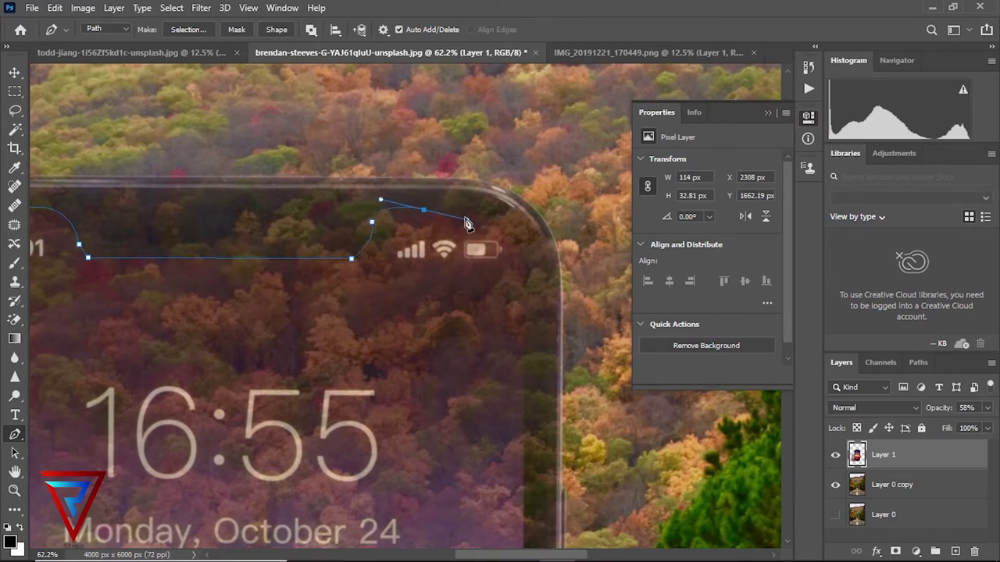
alt+click(423, 210)
Step: Raise Layer 1 opacity to 83% to see the phone better
click(987, 408)
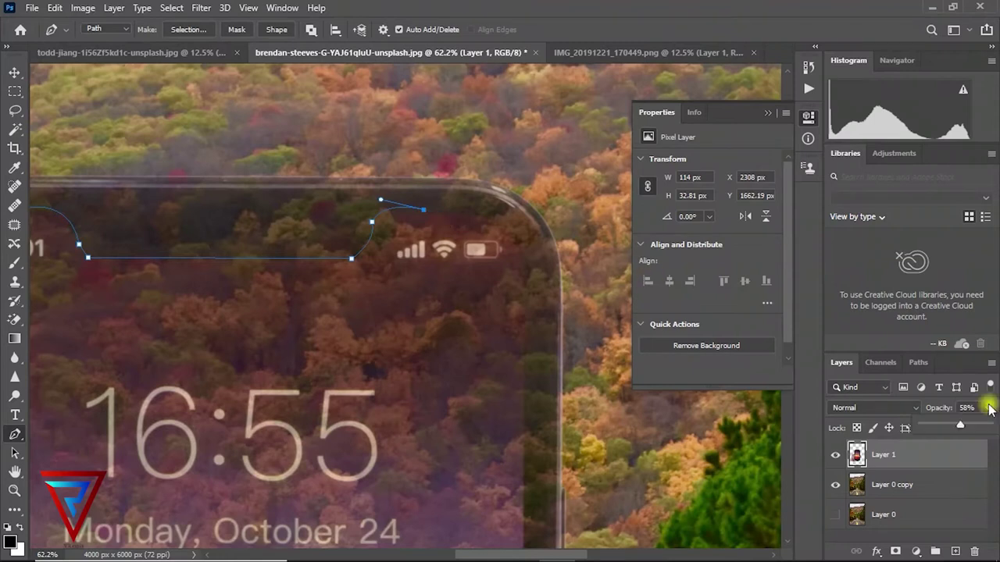
drag(977, 432, 980, 428)
key(Escape)
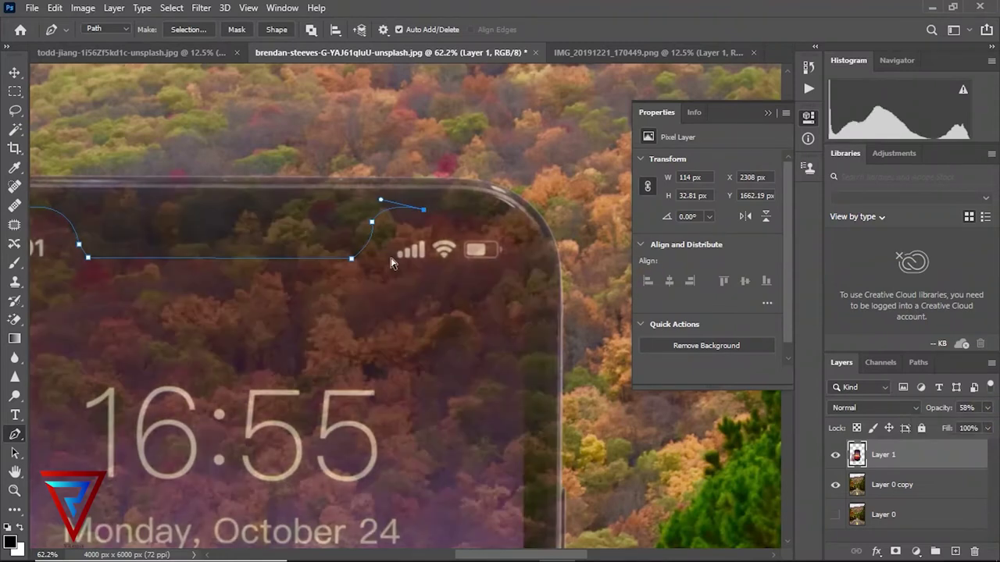
key(ctrl+z)
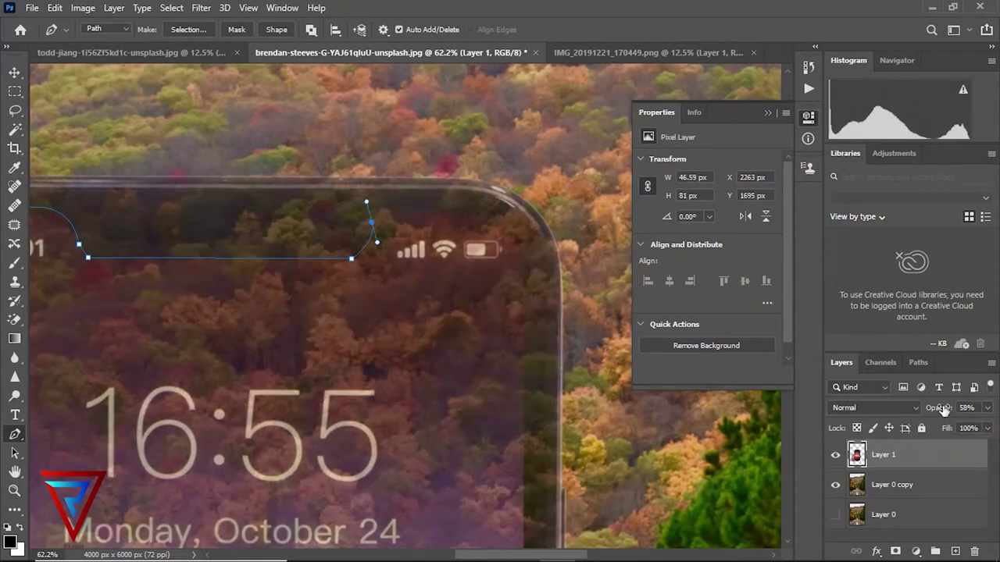
click(989, 407)
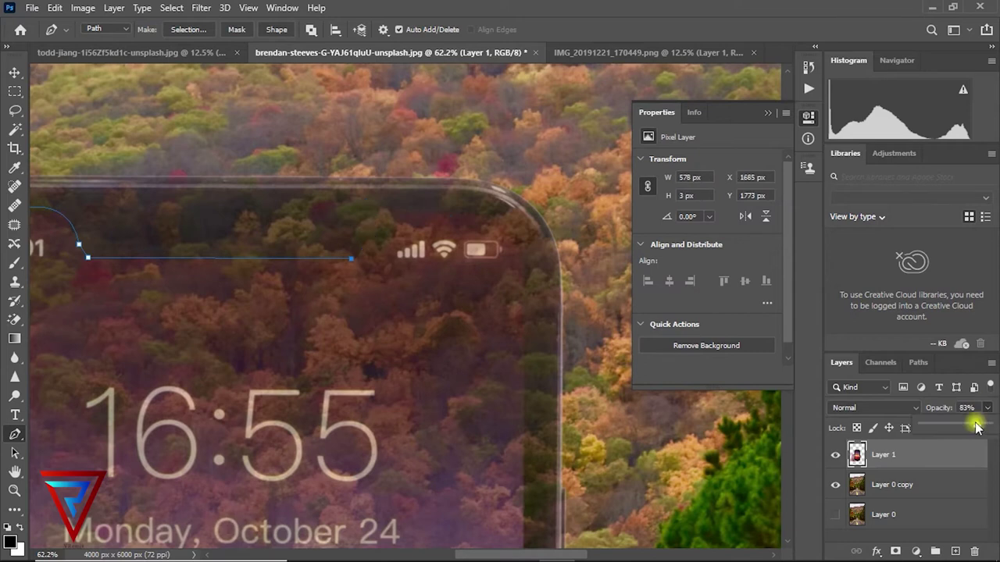
drag(958, 425, 976, 425)
Step: Curve the path around the notch's right corner and along the screen's top edge
drag(398, 258, 397, 190)
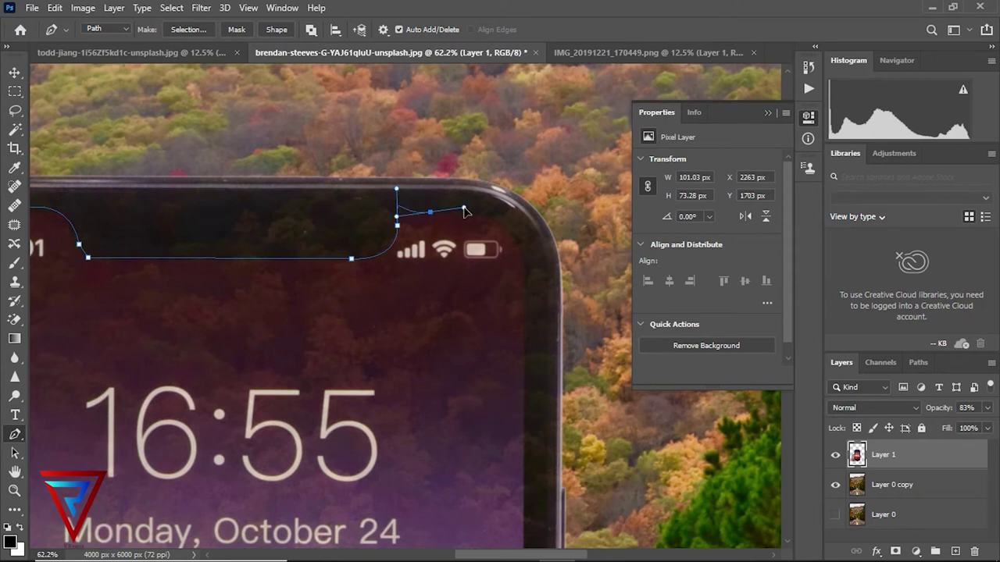
alt+click(396, 226)
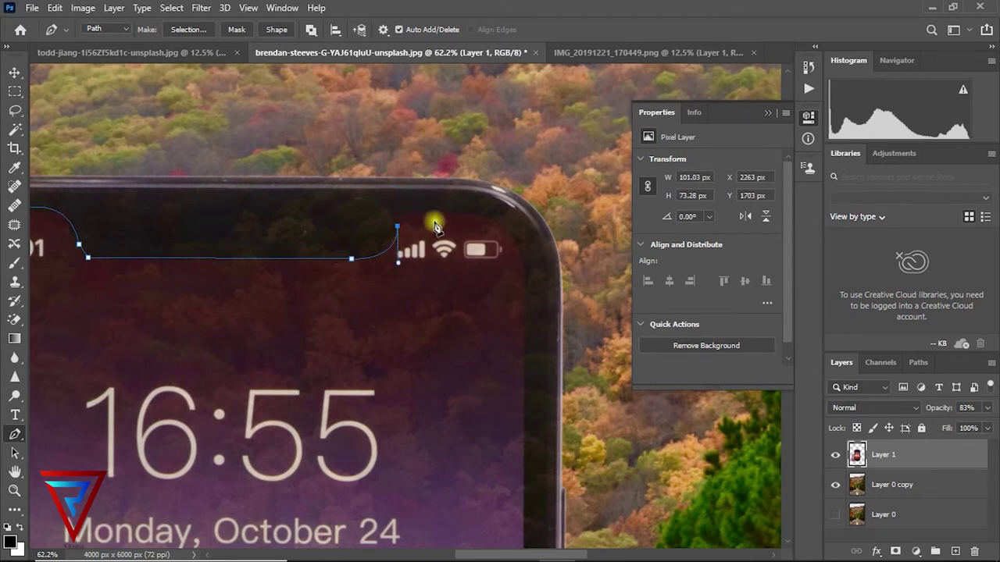
drag(415, 214, 438, 224)
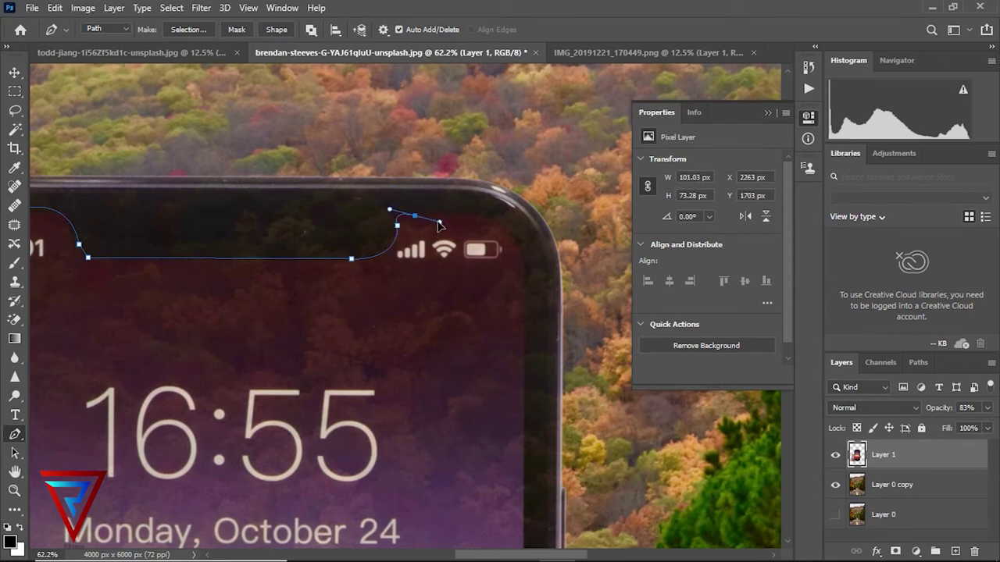
click(504, 201)
click(520, 248)
click(536, 298)
key(ctrl+z)
Step: Run the path down the screen's right side and around its bottom-right corner
scroll(426, 277, down, 3)
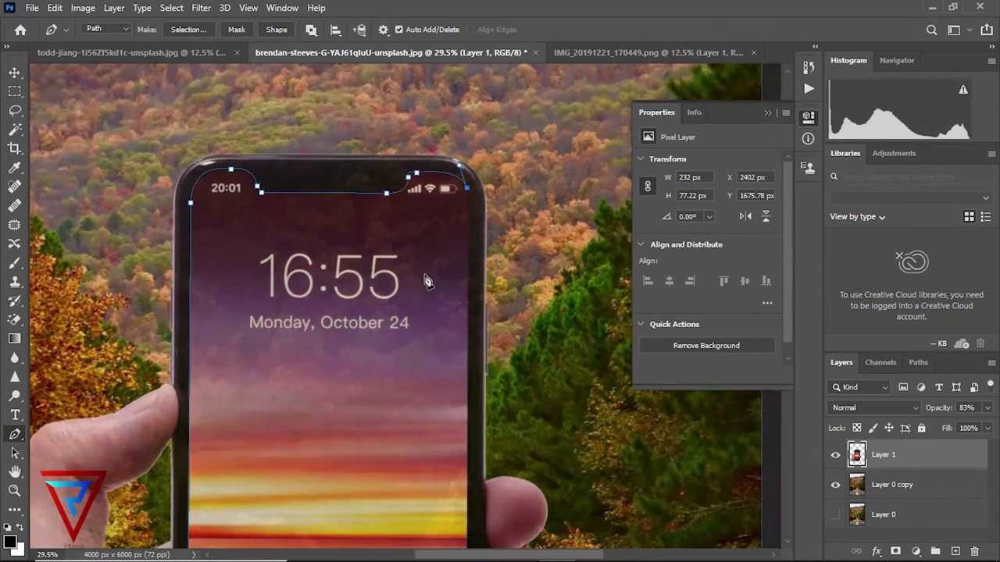
scroll(426, 282, down, 3)
scroll(457, 207, down, 3)
scroll(473, 370, down, 2)
scroll(440, 310, up, 4)
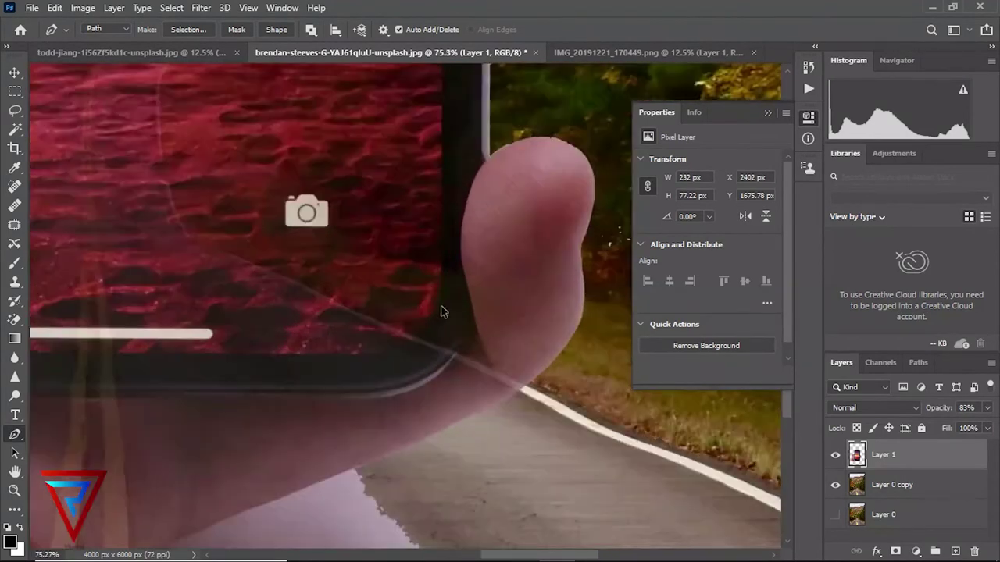
scroll(440, 310, up, 2)
click(442, 245)
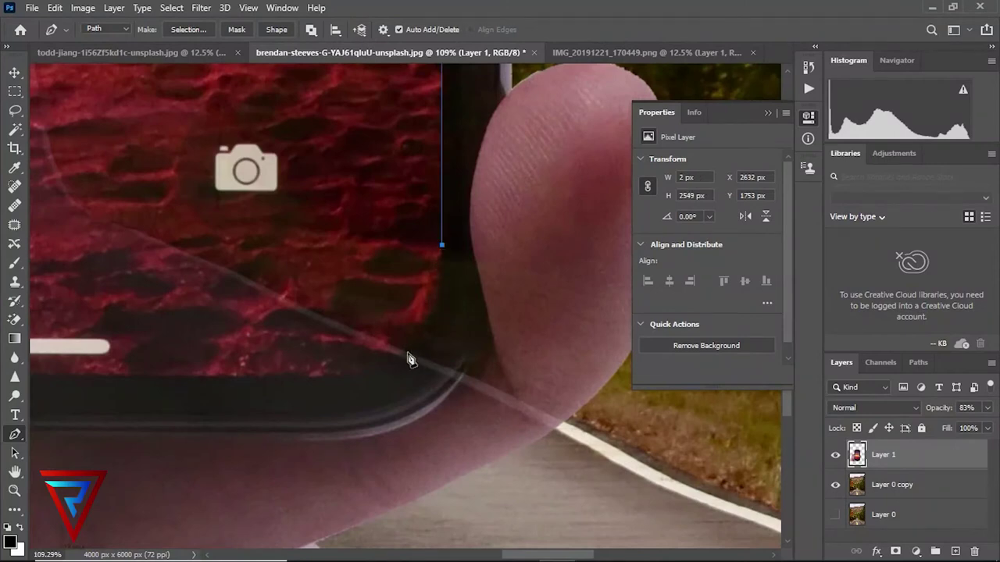
drag(409, 352, 444, 334)
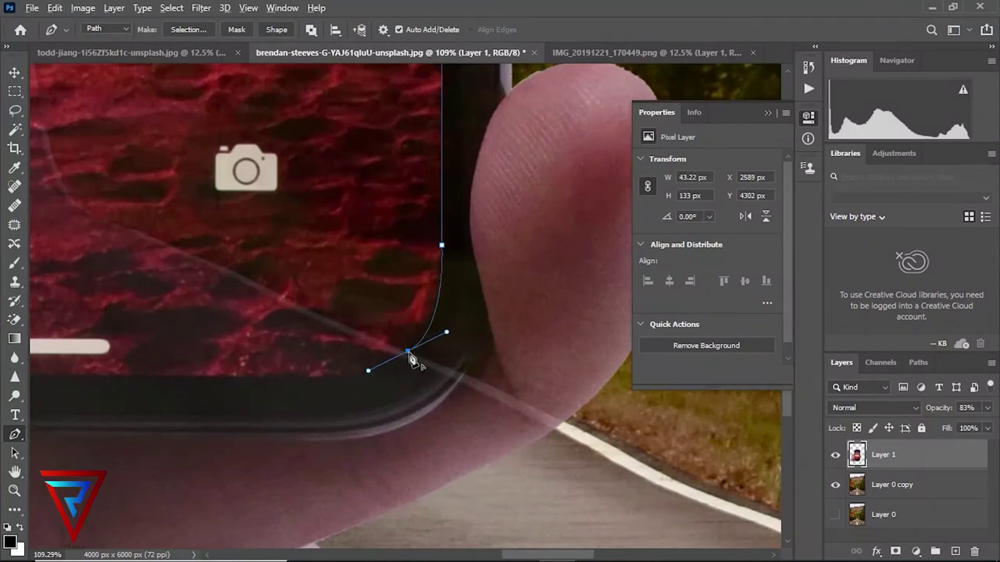
scroll(198, 371, down, 2)
scroll(197, 371, right, 3)
scroll(357, 409, right, 2)
scroll(240, 351, up, 1)
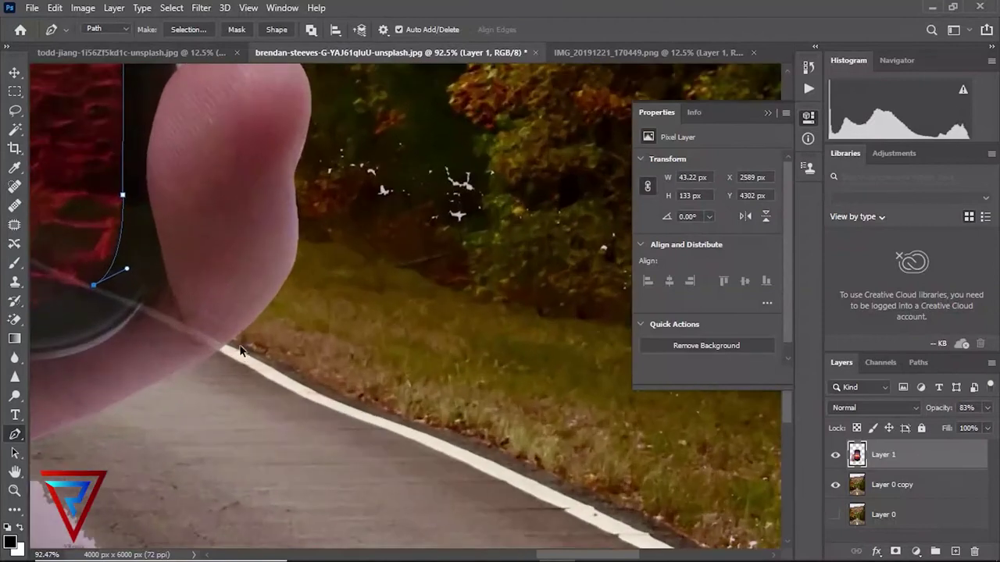
Step: Follow the road's right edge down to the image's bottom-right corner
click(227, 343)
click(304, 385)
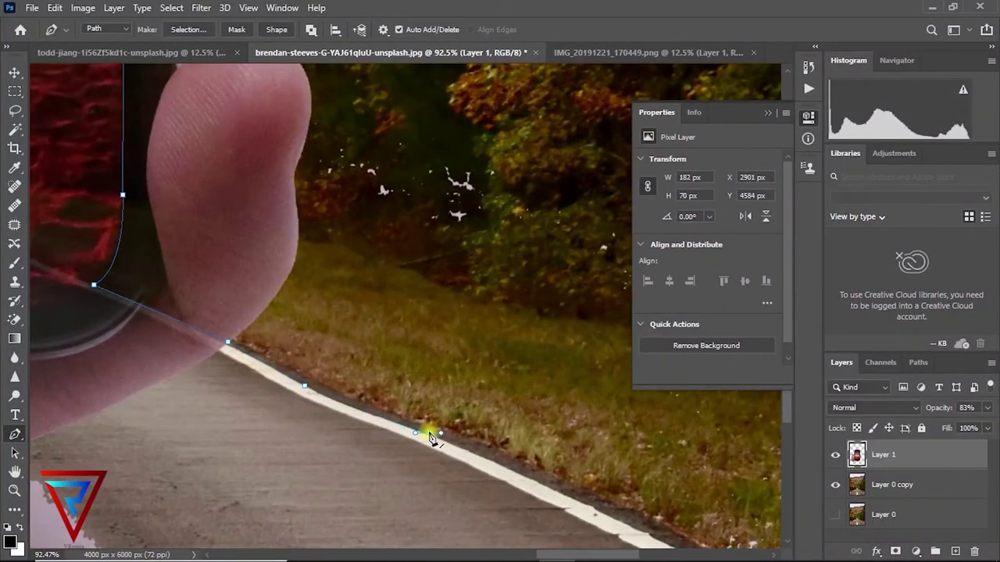
scroll(93, 417, down, 3)
scroll(92, 418, down, 2)
scroll(431, 437, down, 3)
click(498, 464)
scroll(511, 478, down, 2)
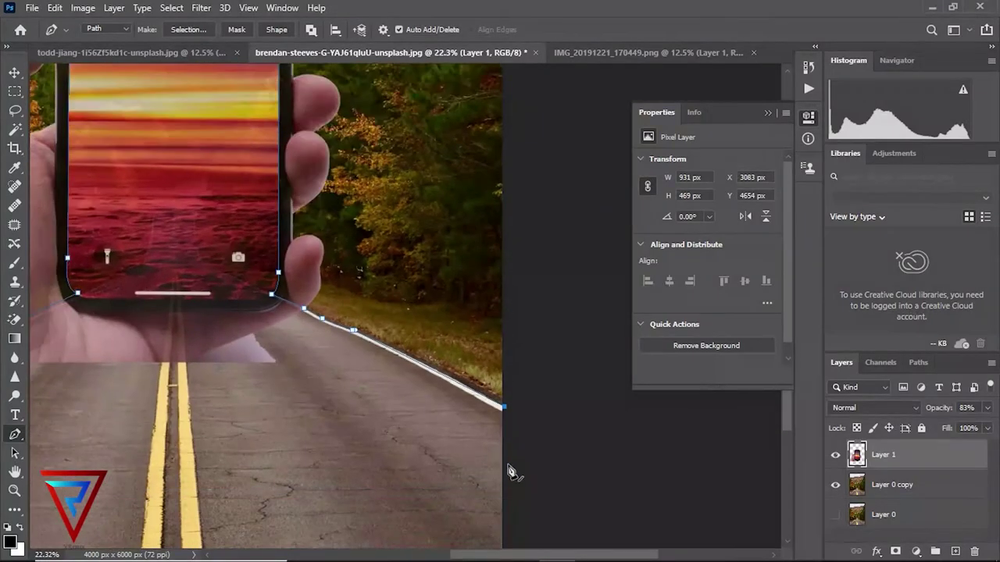
scroll(504, 464, down, 1)
click(504, 444)
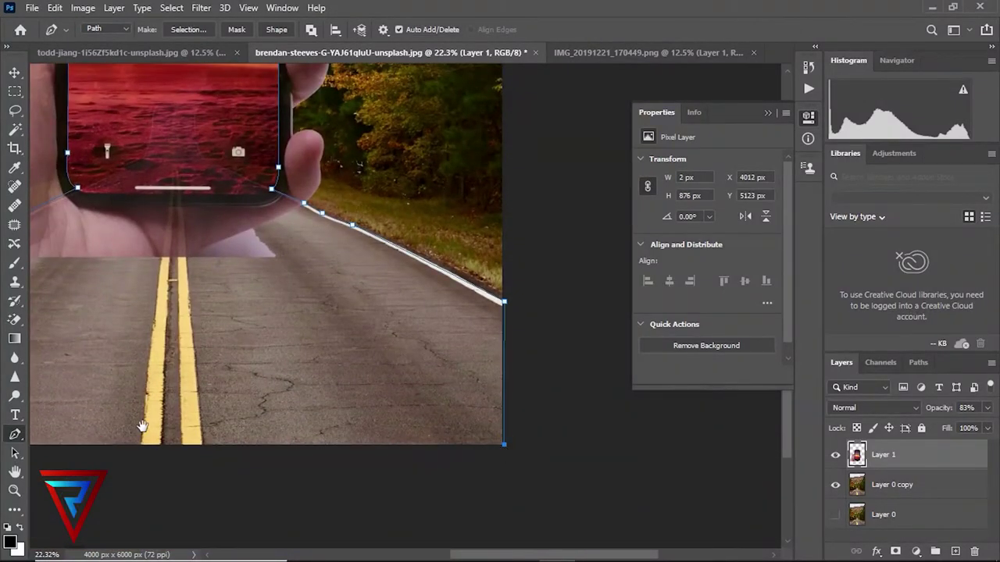
Step: Anchor the path at the image's bottom-left corner and close it at the start point
drag(144, 426, 349, 381)
scroll(281, 419, down, 1)
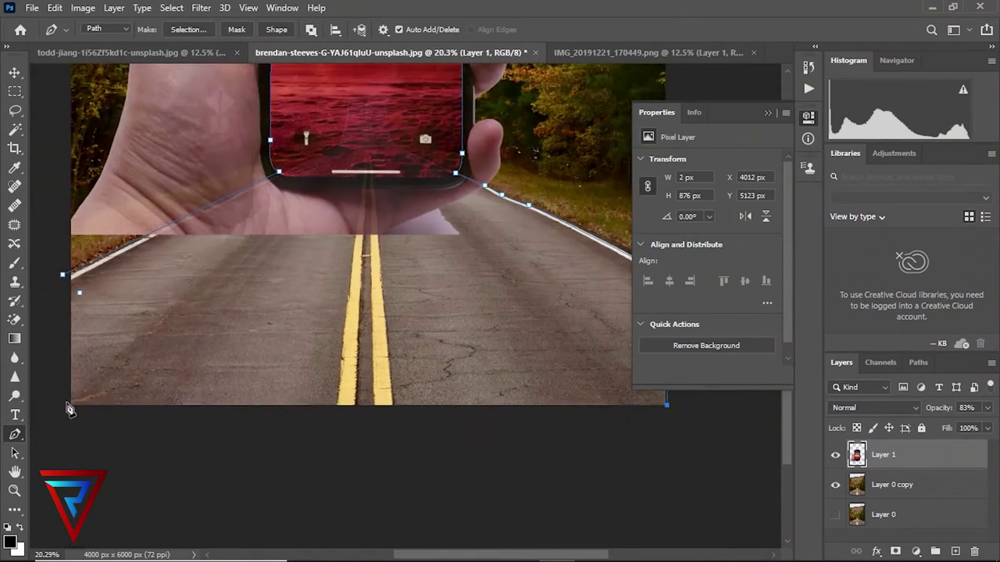
click(69, 404)
click(63, 275)
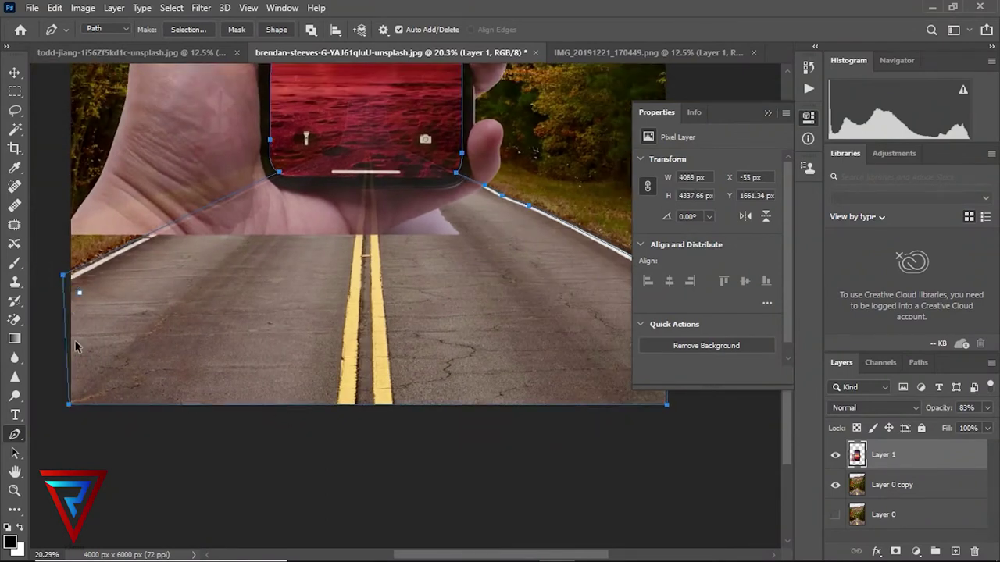
scroll(75, 341, down, 1)
scroll(75, 341, down, 3)
Step: Load the path as a selection, fill it white on a new Layer 2, and hide it
key(ctrl+Return)
scroll(315, 367, down, 1)
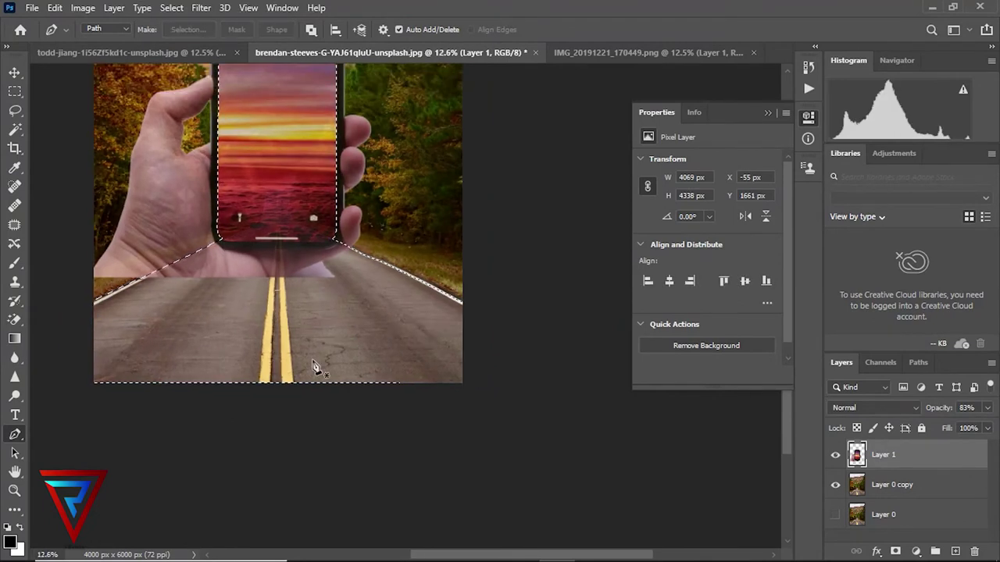
scroll(314, 367, up, 2)
scroll(313, 363, down, 1)
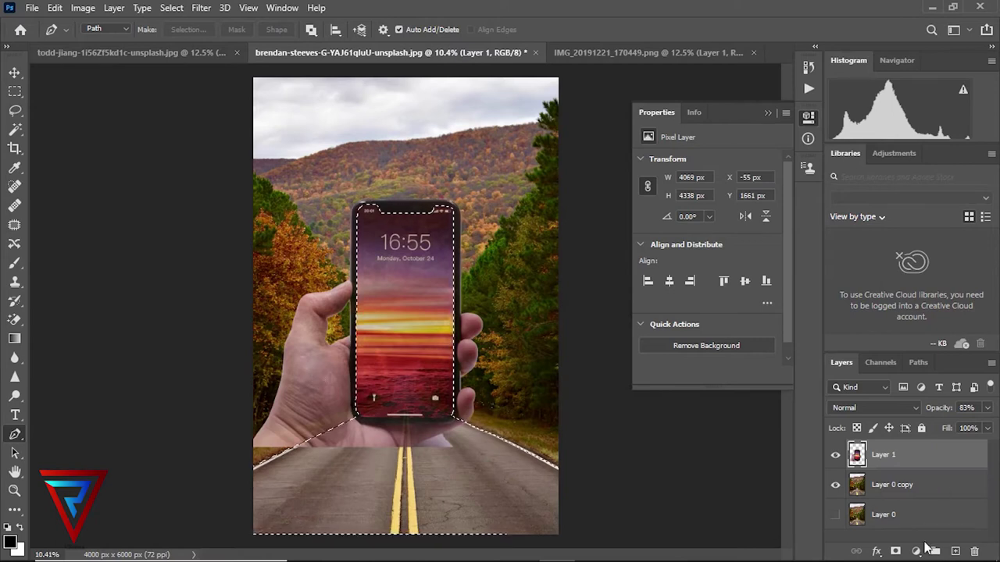
click(956, 552)
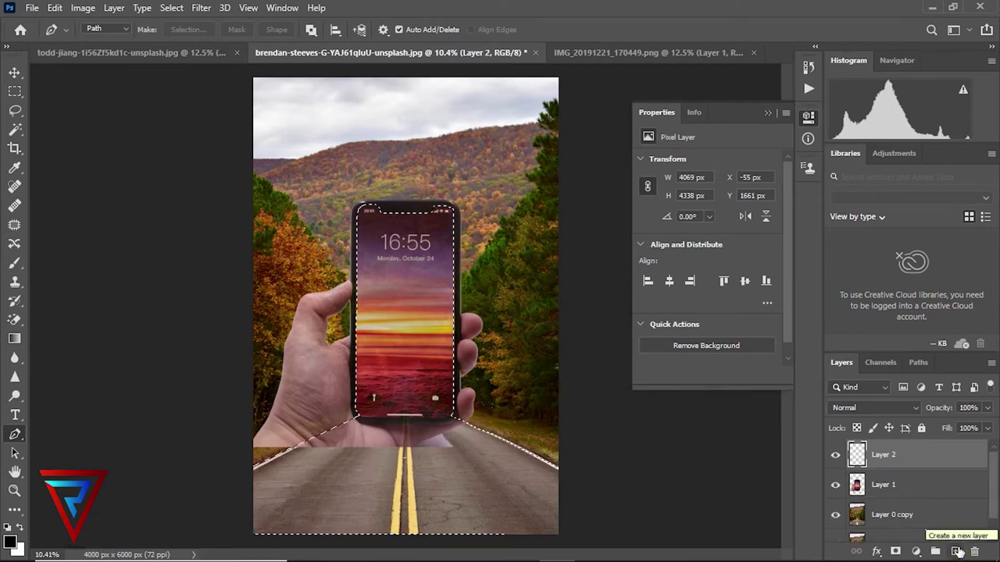
key(ctrl+BackSpace)
click(835, 455)
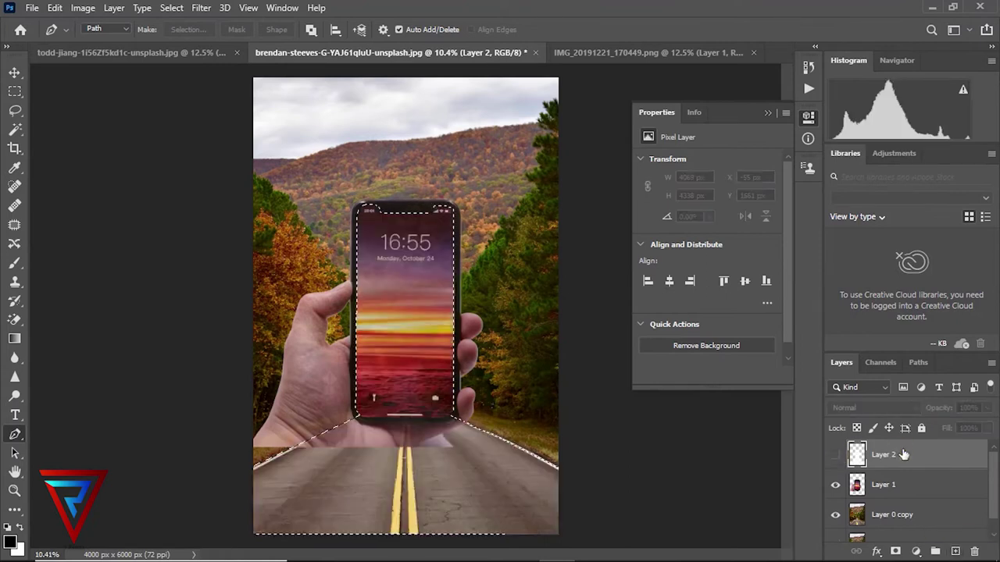
Step: Move Layer 0 copy to the top of the stack and back below Layer 1
drag(898, 515, 902, 451)
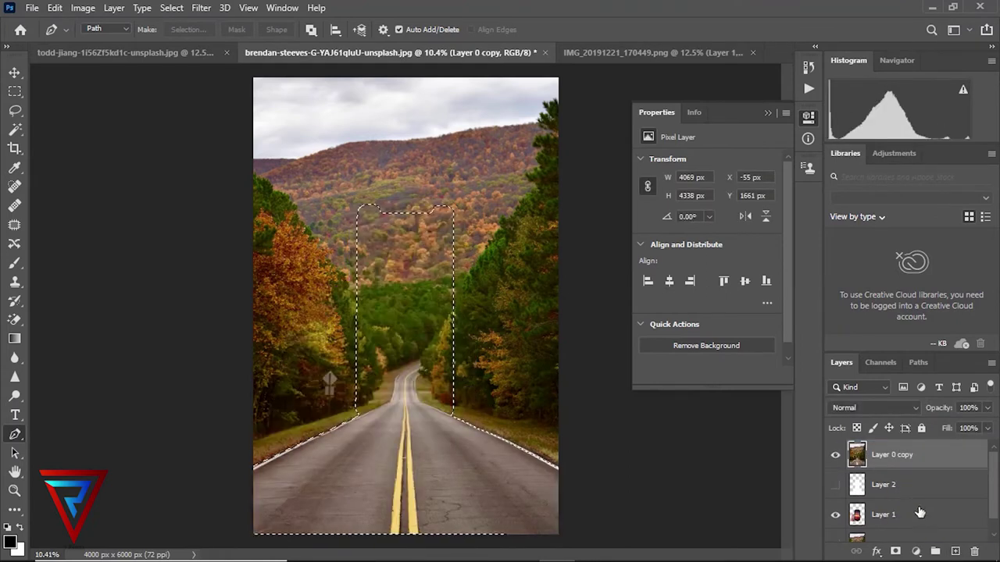
drag(891, 456, 900, 523)
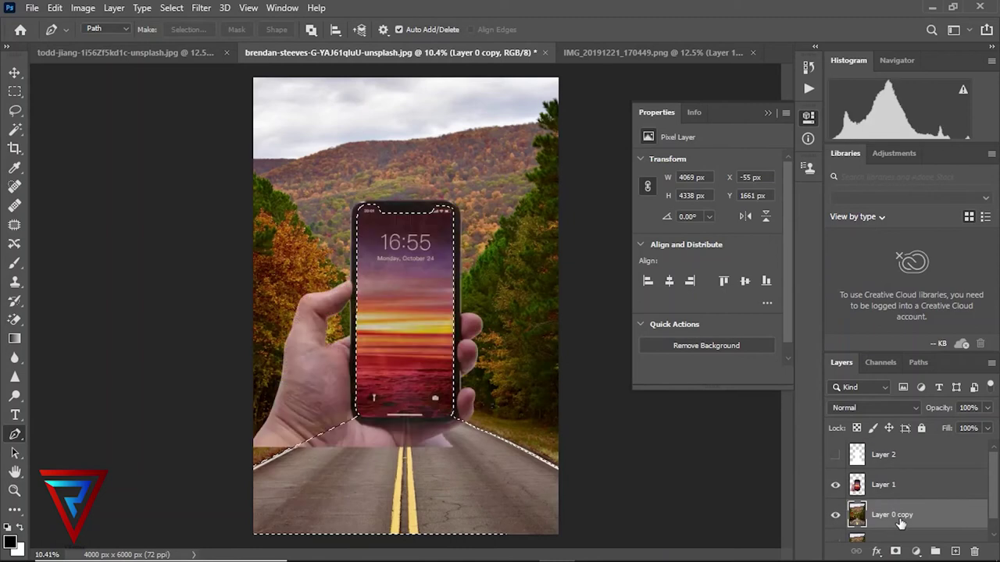
scroll(899, 520, down, 1)
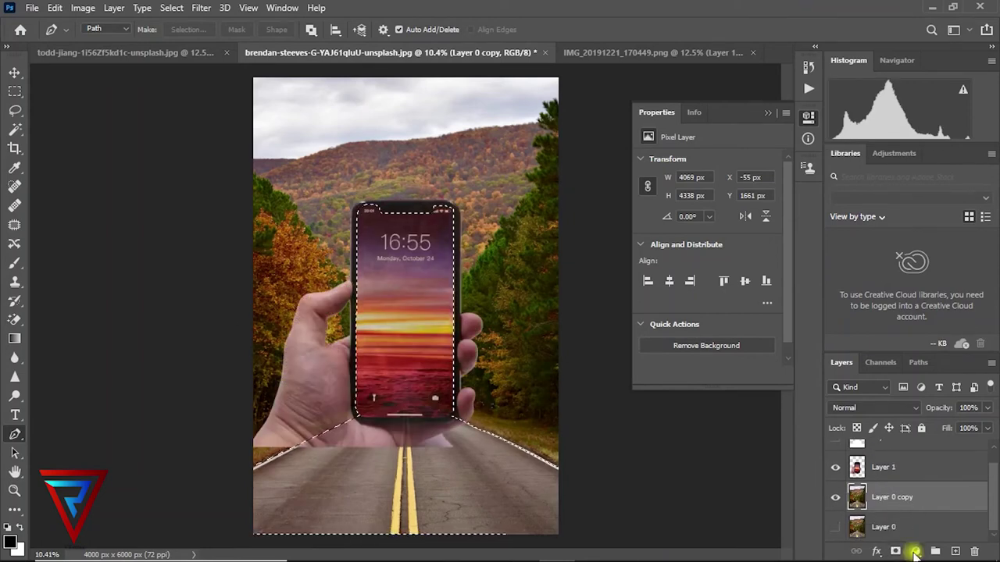
click(916, 552)
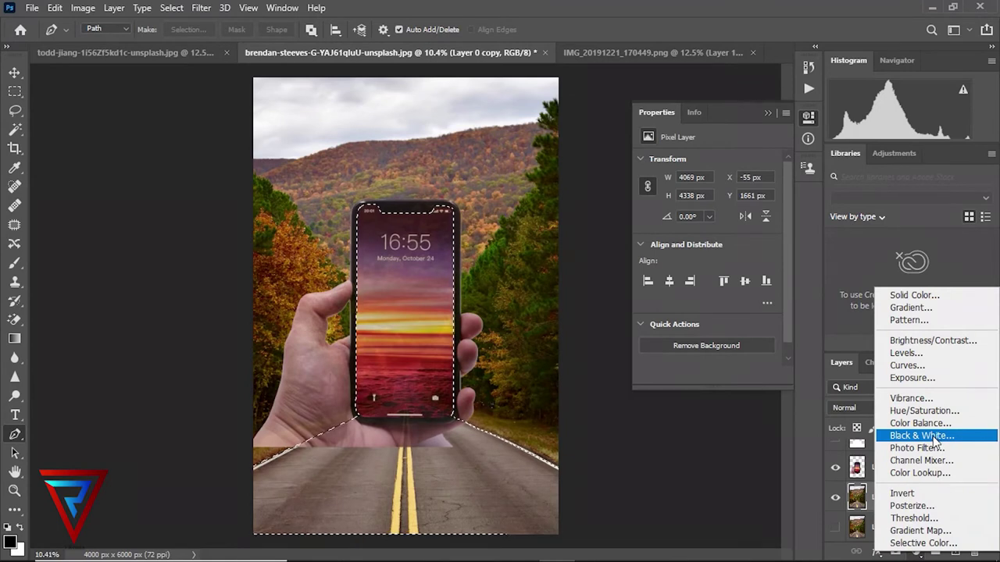
click(926, 410)
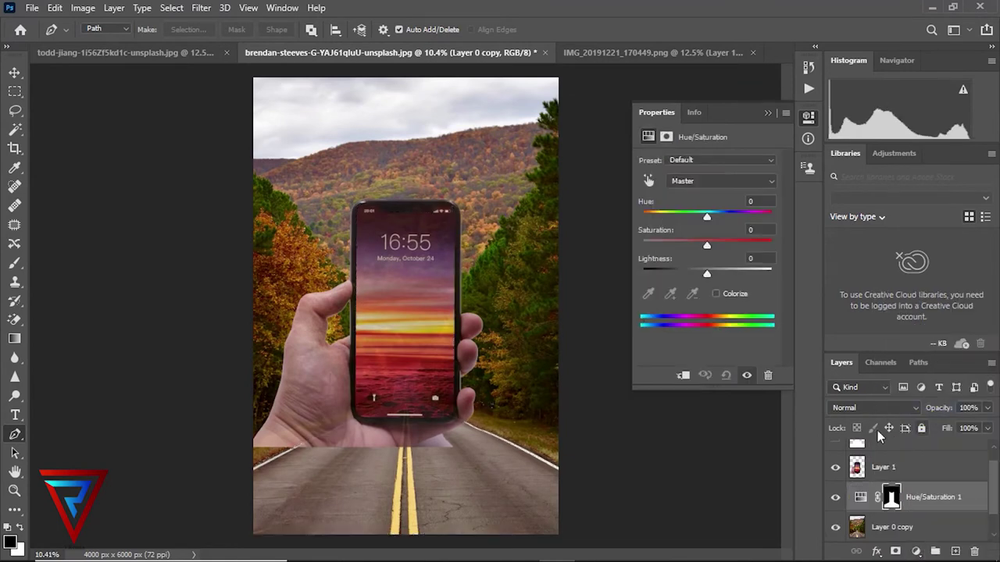
click(835, 467)
drag(700, 245, 616, 245)
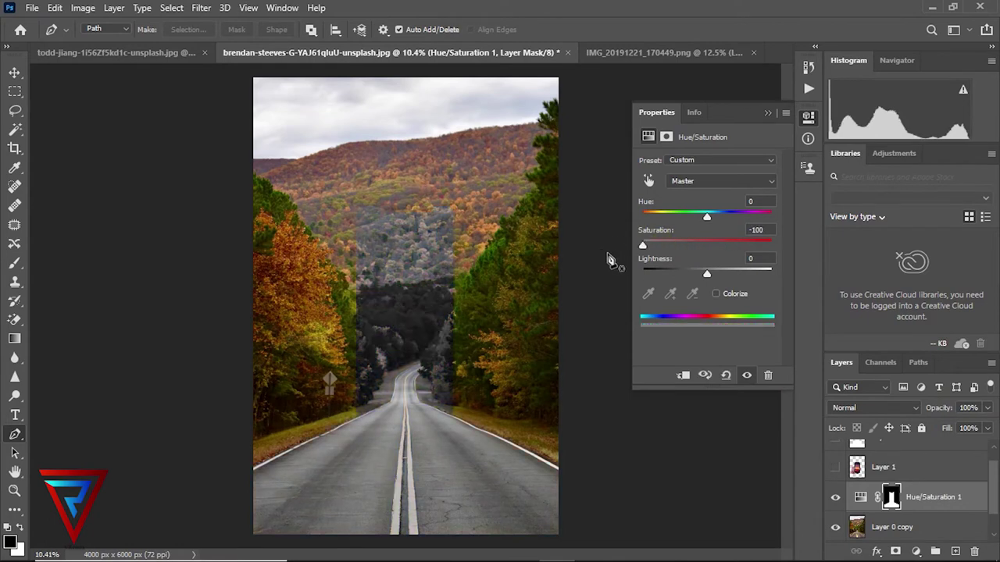
key(ctrl+z)
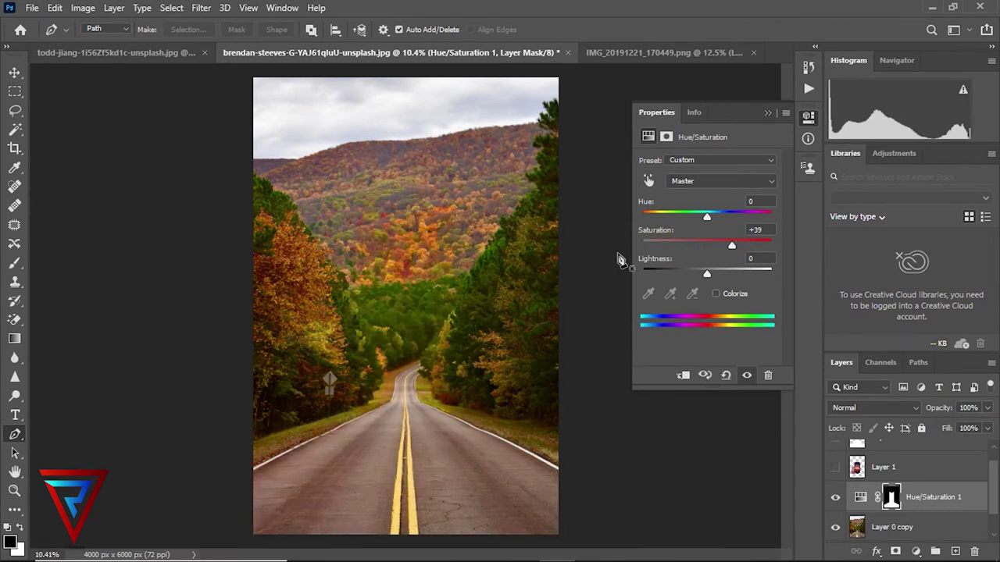
drag(732, 245, 600, 252)
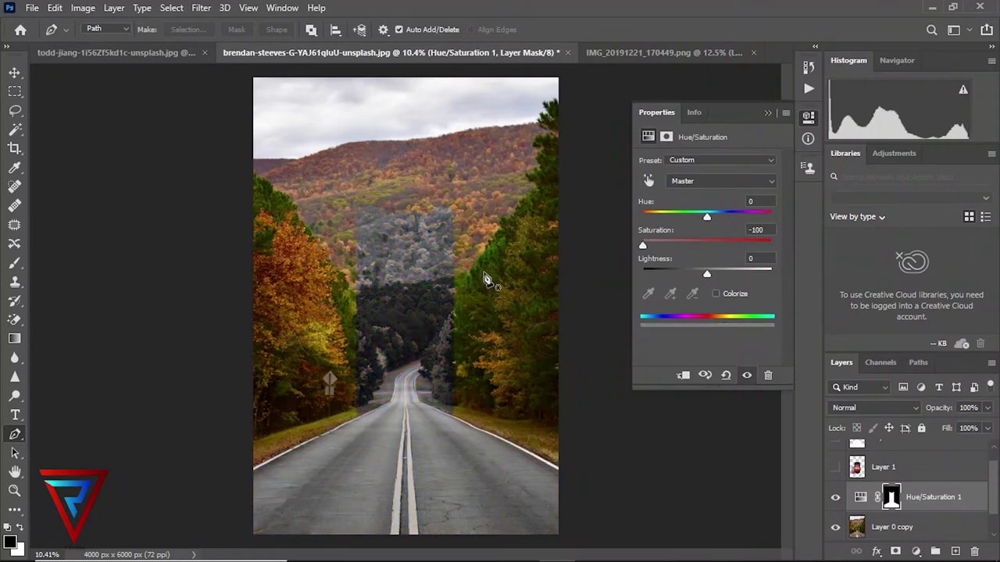
key(ctrl+z)
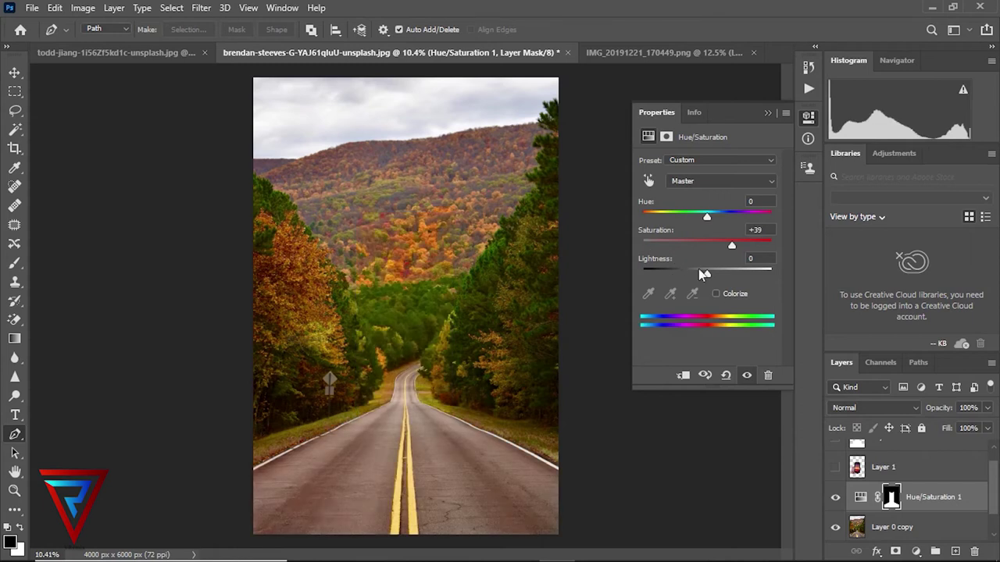
key(ctrl+z)
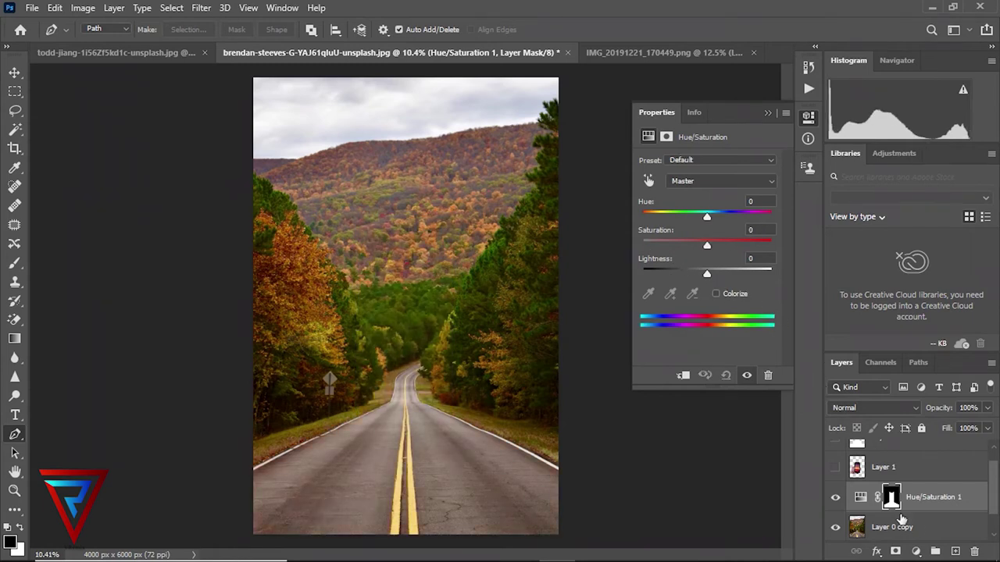
click(835, 467)
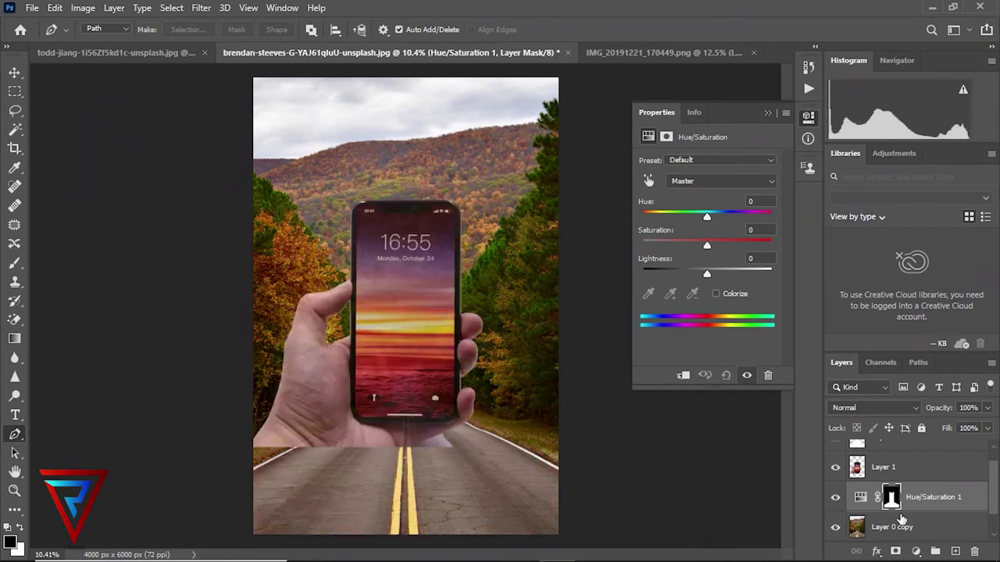
key(ctrl+z)
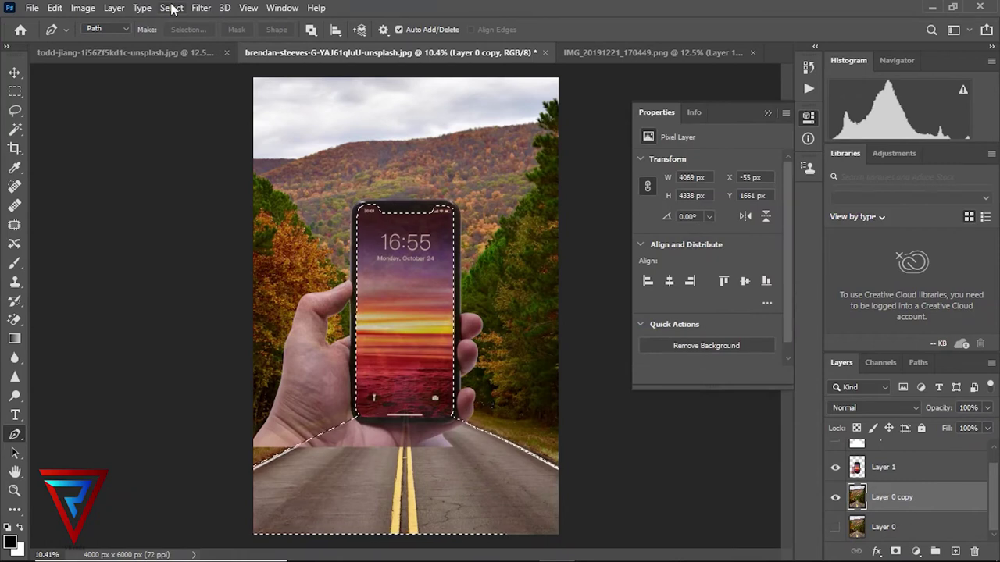
Step: Invert the selection and add a Hue/Saturation layer with Saturation at -100
click(172, 8)
click(227, 62)
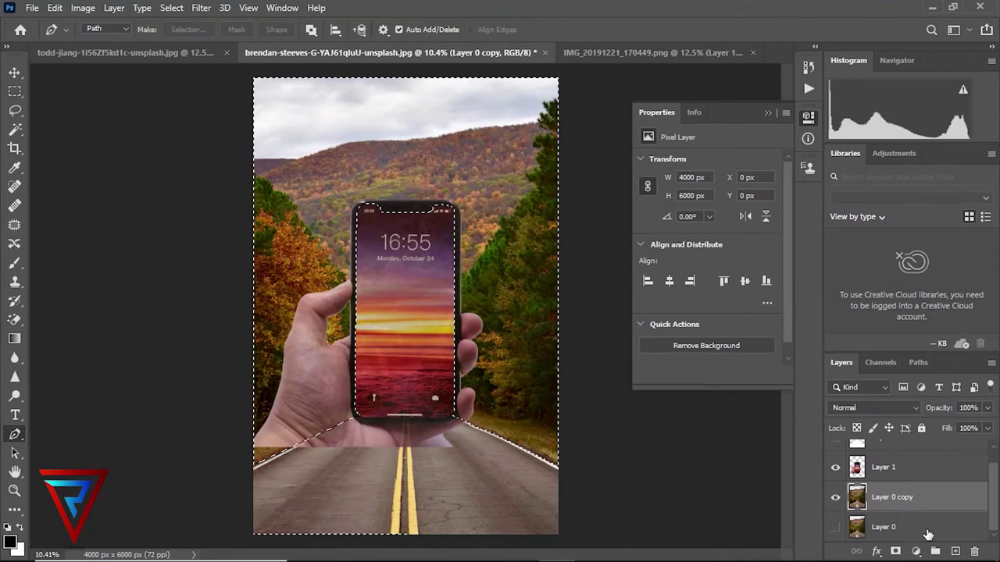
click(916, 552)
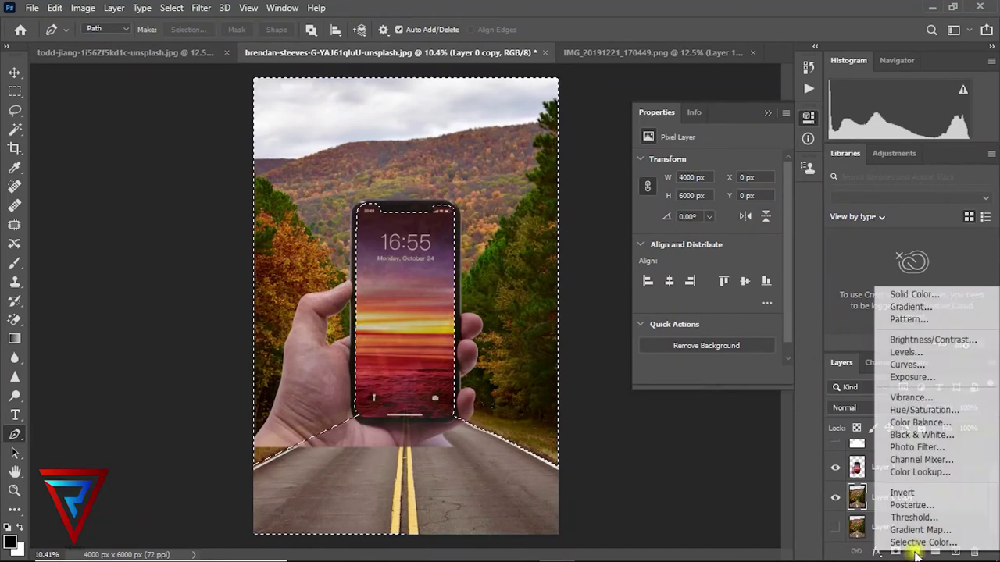
click(922, 410)
drag(707, 245, 607, 234)
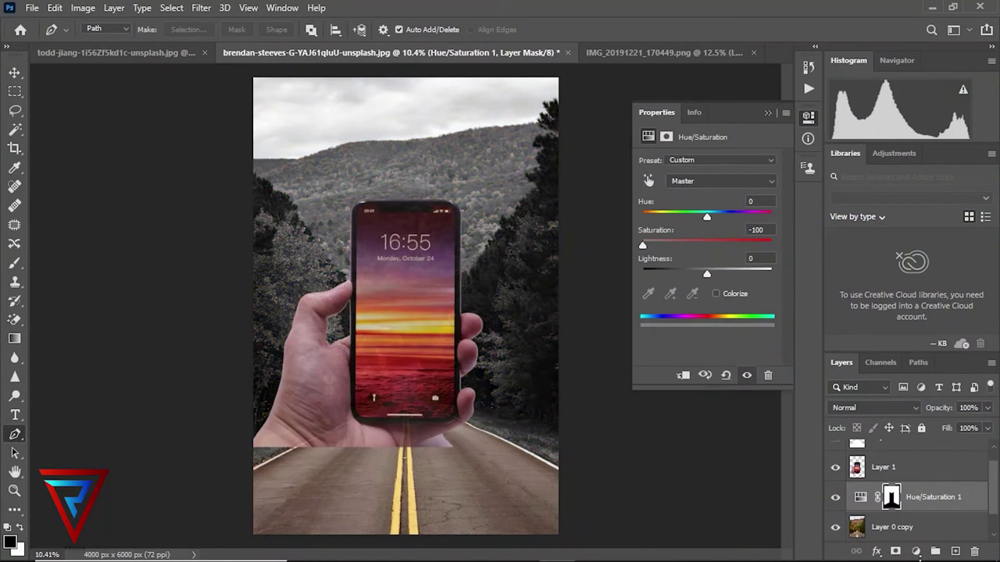
click(916, 552)
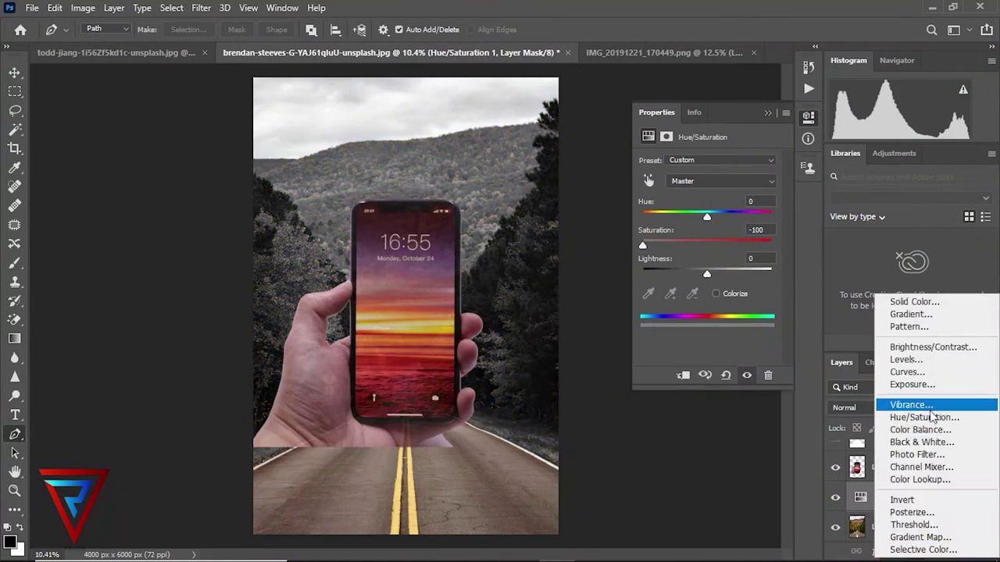
Step: Add a darkening Brightness/Contrast layer and a Levels layer with output white at 190
click(933, 346)
drag(707, 202, 656, 202)
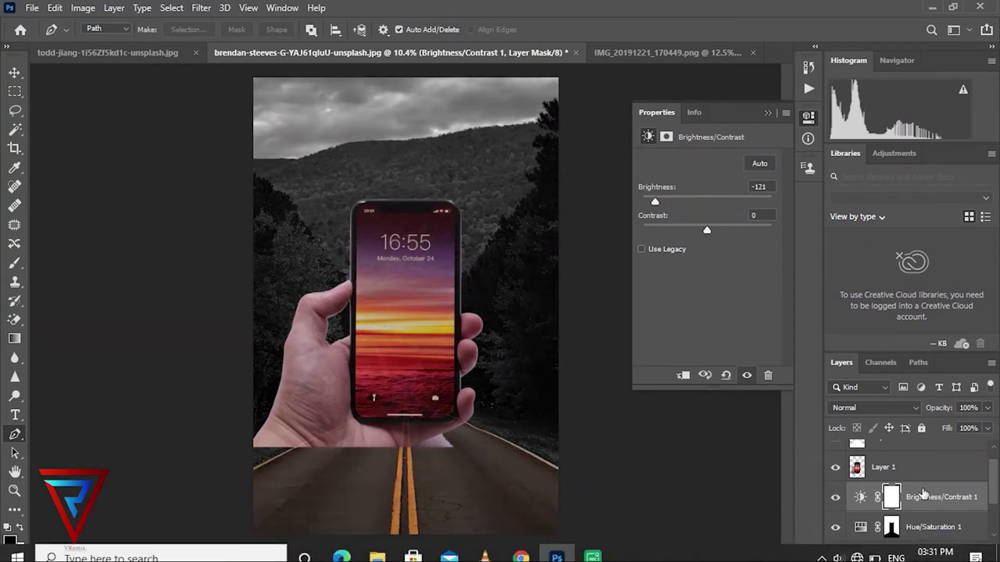
click(916, 551)
click(906, 352)
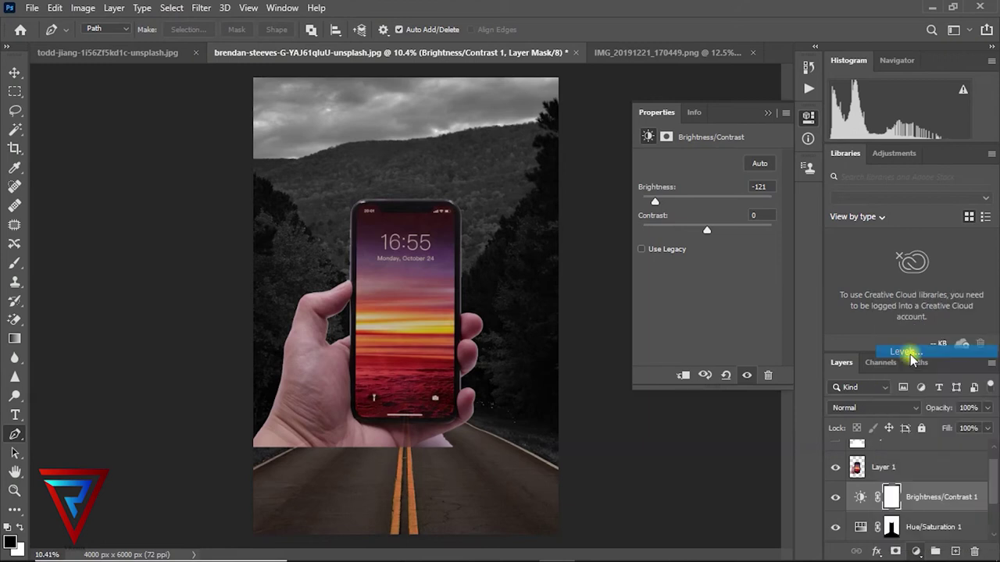
drag(773, 310, 745, 310)
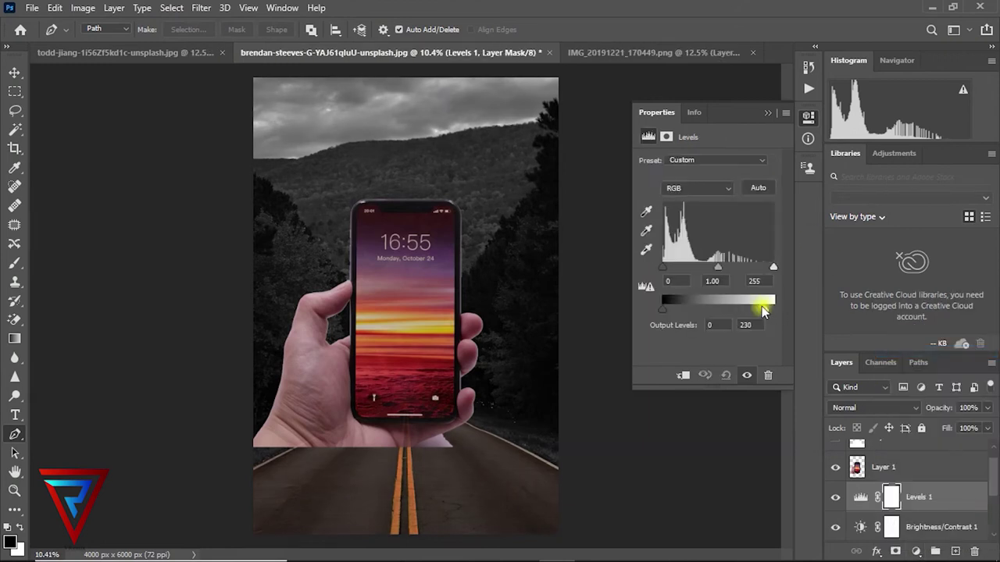
Step: Add a Color Lookup layer set to Moonlight.3DL and hide Layer 1
click(916, 551)
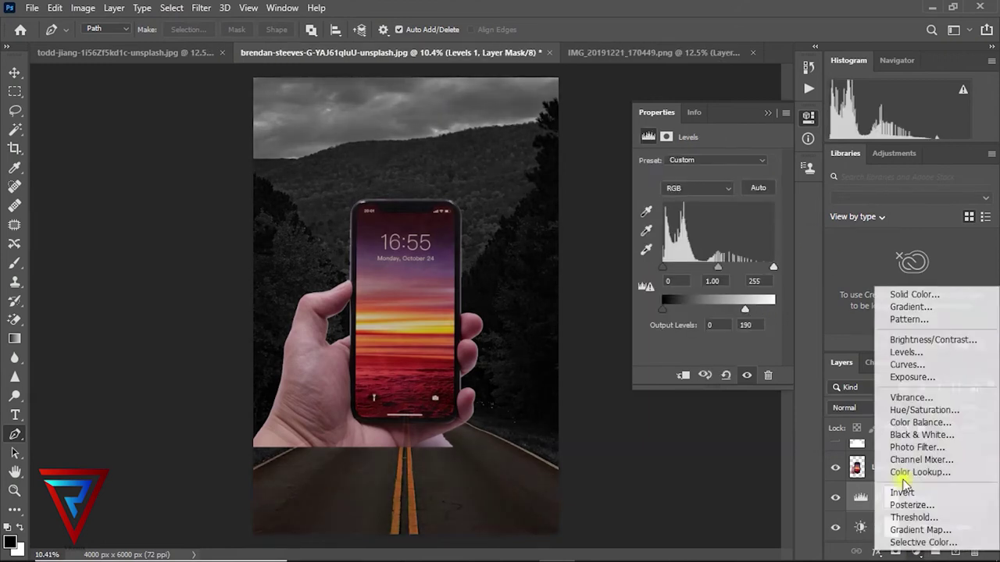
click(925, 474)
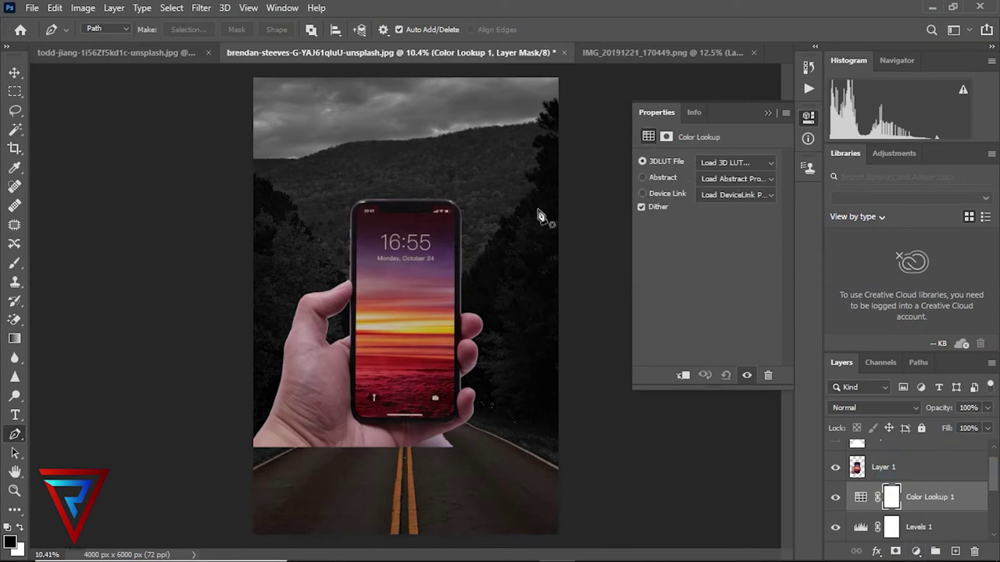
click(835, 467)
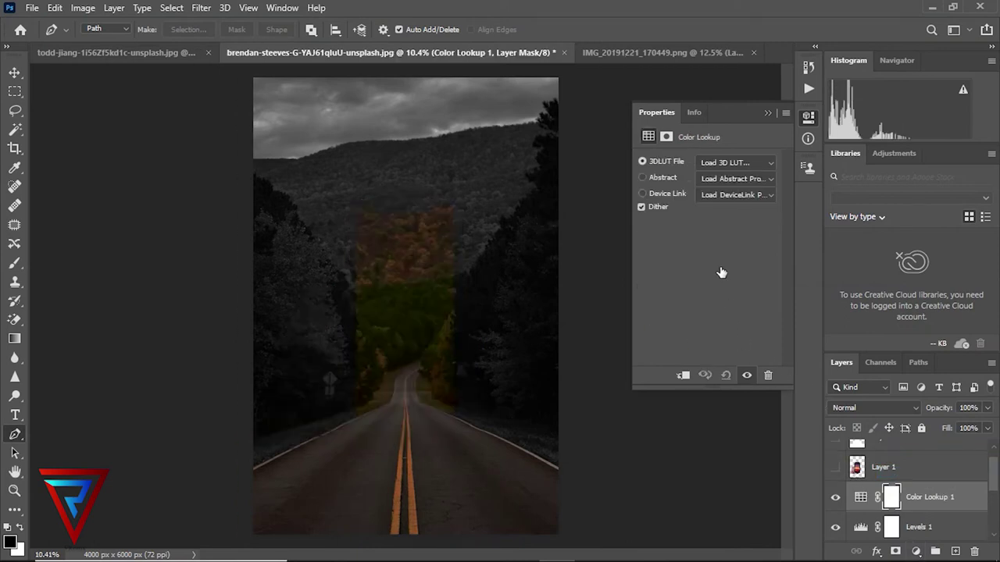
click(737, 163)
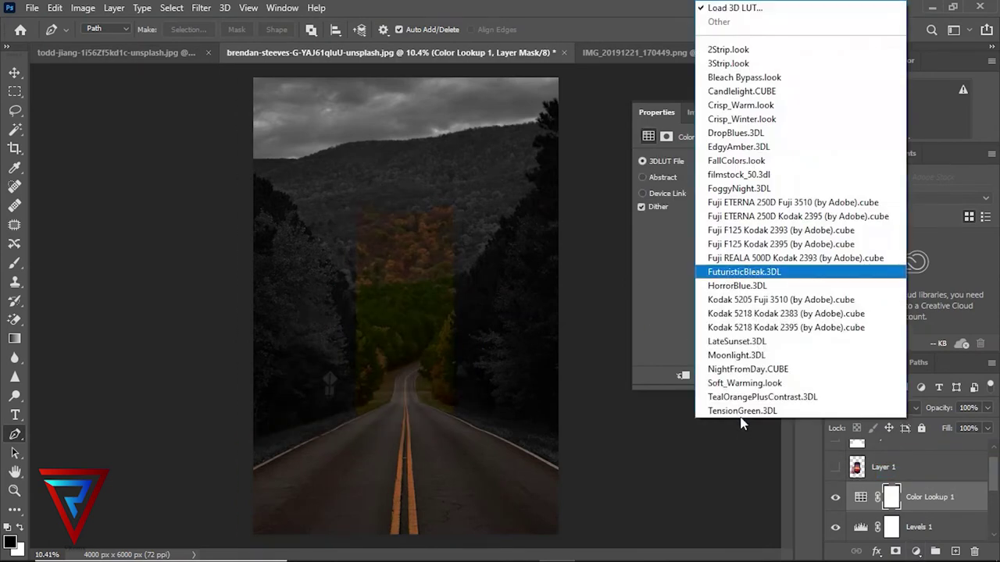
click(730, 353)
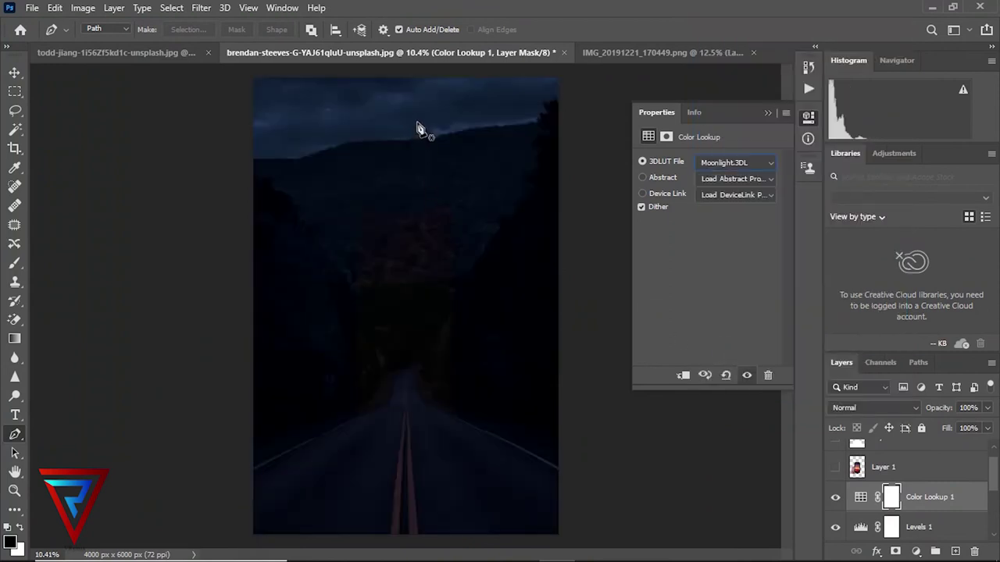
click(14, 71)
scroll(581, 100, up, 2)
scroll(346, 127, up, 1)
scroll(209, 101, up, 2)
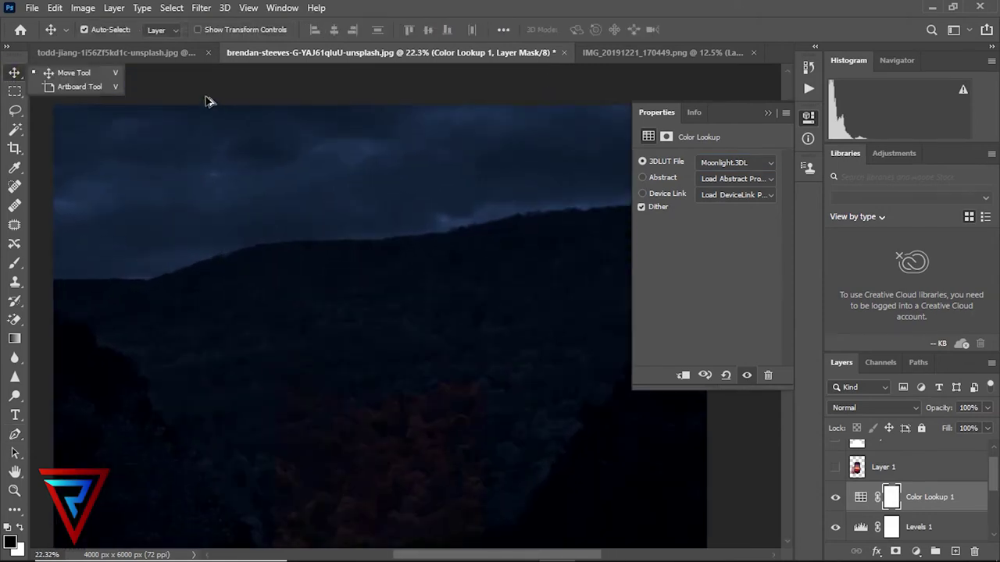
Step: Add a new empty layer for the stars and switch to the Brush tool
click(767, 112)
click(955, 552)
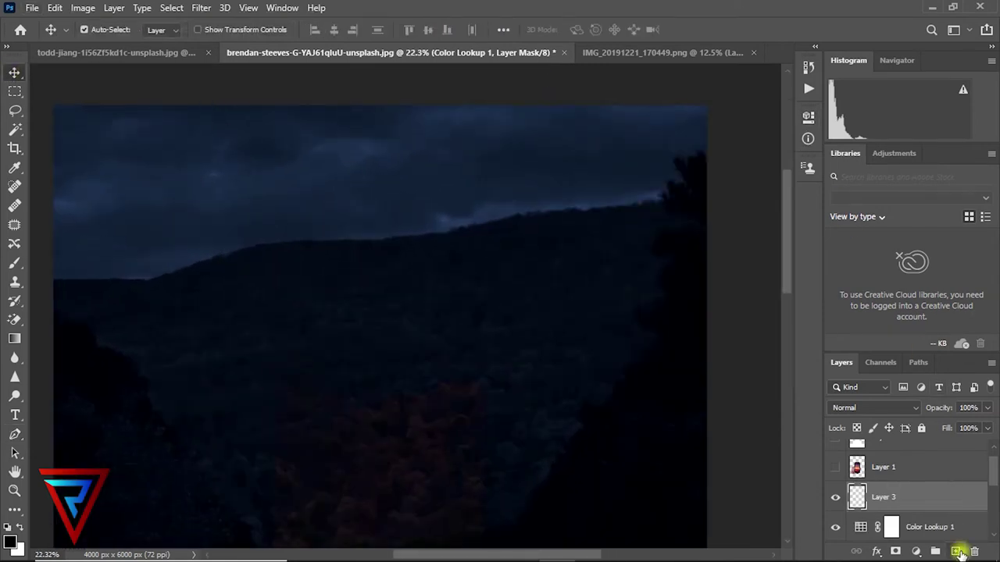
click(14, 262)
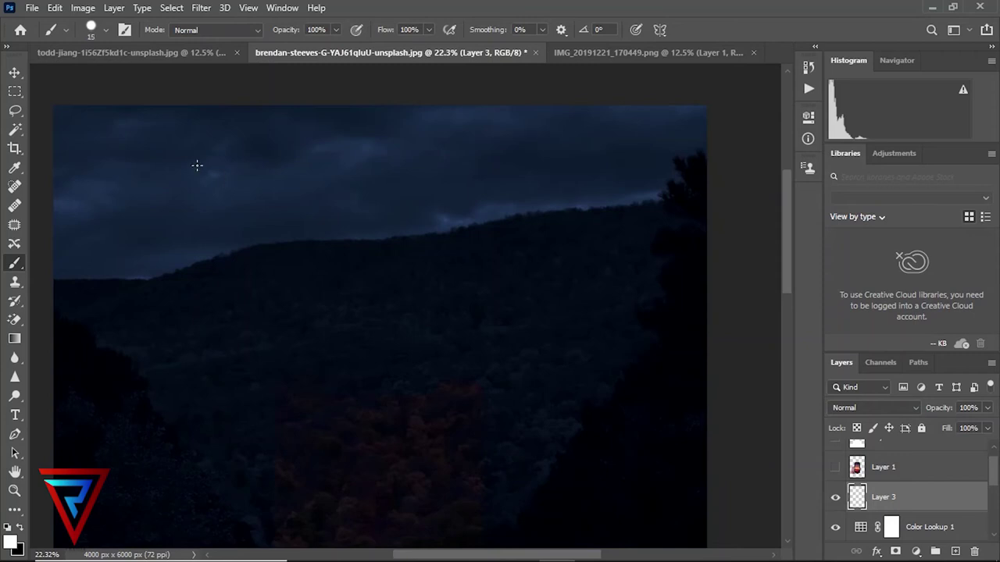
Step: Paint white star dots across the sky, making the brush smaller partway through
click(96, 149)
click(108, 150)
click(186, 143)
click(271, 147)
click(406, 150)
key(bracketleft)
click(588, 138)
click(632, 131)
click(353, 189)
click(102, 184)
click(175, 191)
click(275, 208)
click(304, 150)
click(413, 206)
click(505, 181)
click(75, 257)
click(196, 231)
click(219, 233)
Step: With a smaller brush, dot many tiny stars across the left, upper and right sky
key(bracketleft)
key(bracketleft)
click(263, 211)
click(334, 194)
click(248, 191)
click(369, 154)
click(406, 119)
click(438, 148)
click(473, 195)
click(533, 166)
click(543, 118)
click(651, 131)
click(590, 161)
click(636, 178)
click(573, 192)
click(486, 117)
click(423, 173)
click(104, 125)
click(152, 126)
click(131, 164)
click(69, 125)
click(62, 190)
click(76, 221)
click(115, 257)
click(185, 250)
click(137, 213)
click(221, 186)
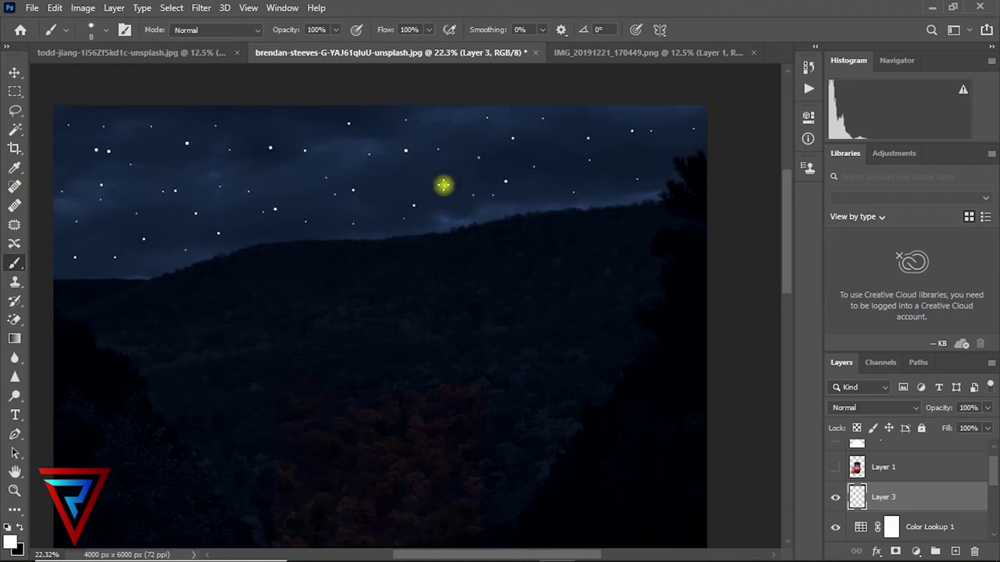
click(196, 118)
click(135, 118)
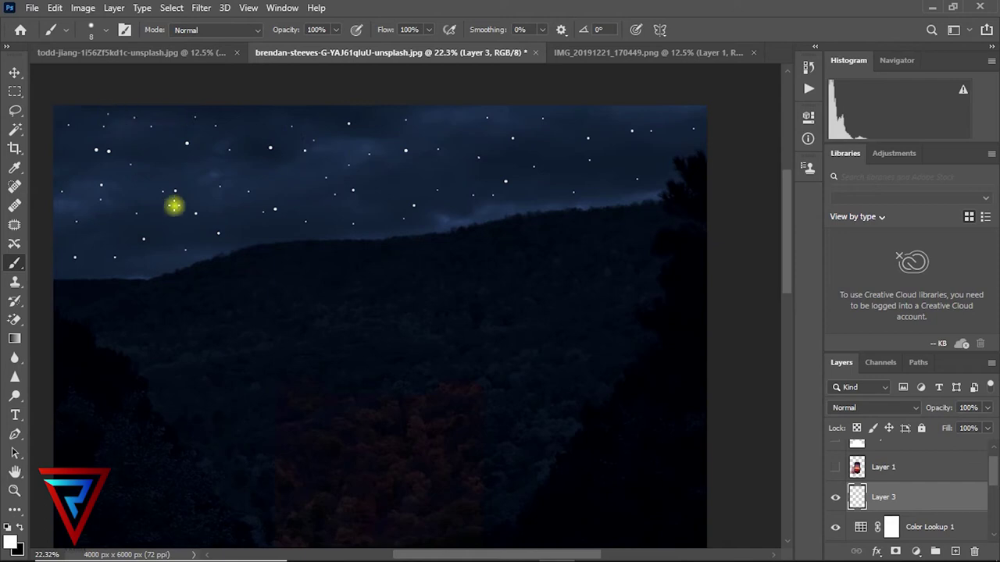
click(453, 111)
click(509, 212)
click(435, 224)
drag(381, 215, 389, 216)
click(608, 121)
click(658, 166)
click(651, 131)
key(bracketleft)
key(bracketleft)
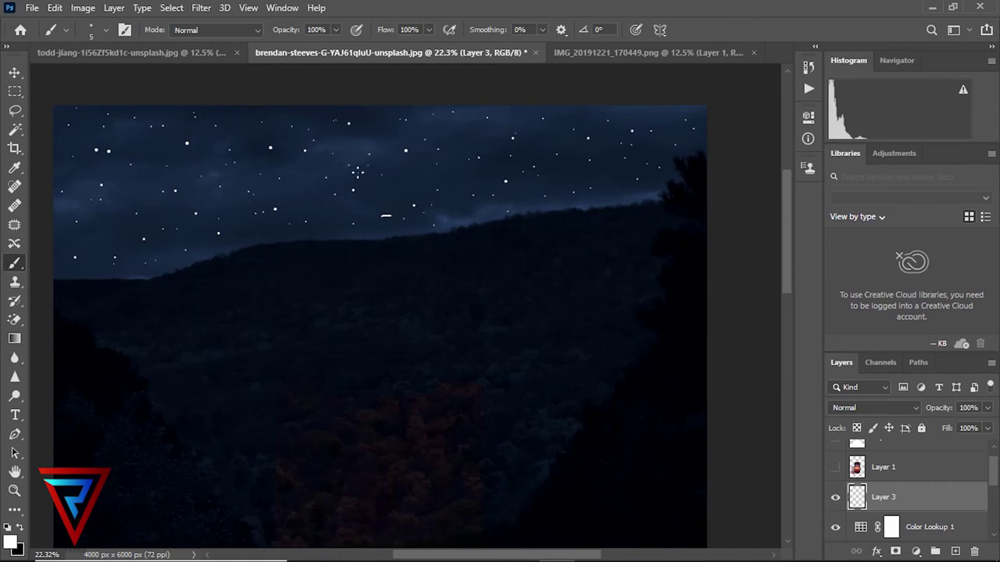
Step: Add one more tiny star, zoom out, and make the hand-and-phone Layer 1 visible
click(189, 200)
scroll(272, 269, down, 2)
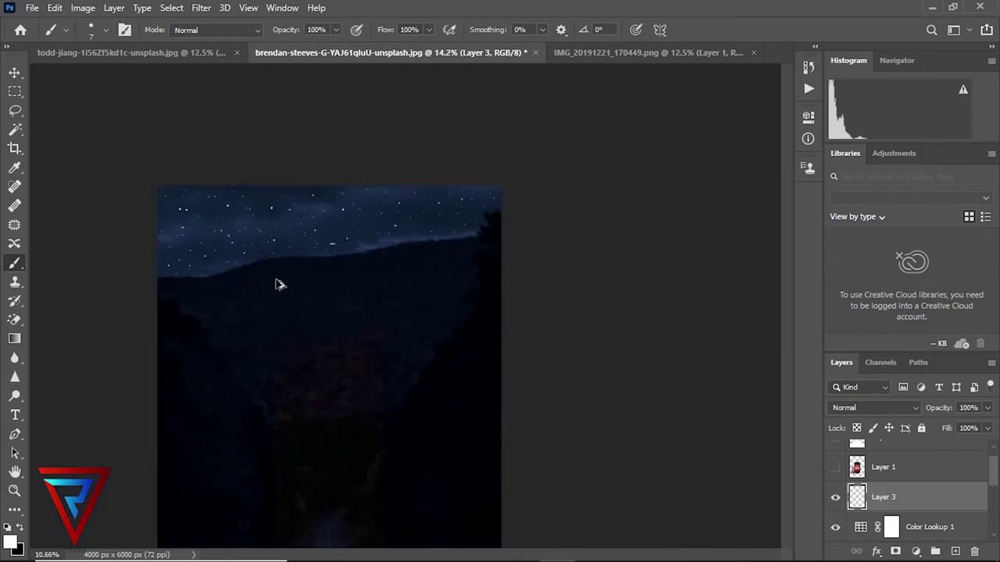
scroll(276, 283, down, 2)
scroll(432, 243, up, 3)
scroll(558, 159, up, 2)
scroll(288, 187, down, 2)
scroll(274, 338, down, 1)
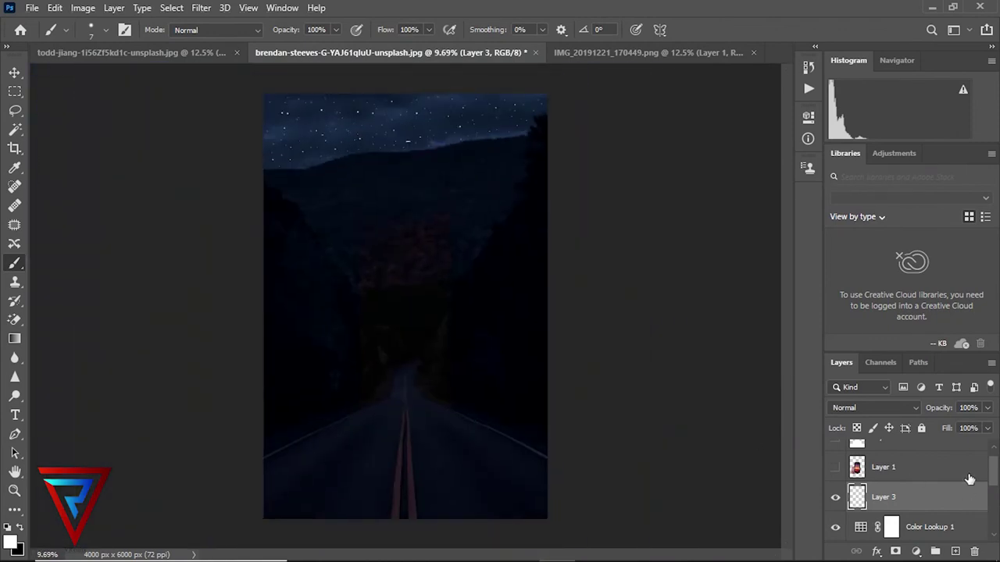
click(835, 467)
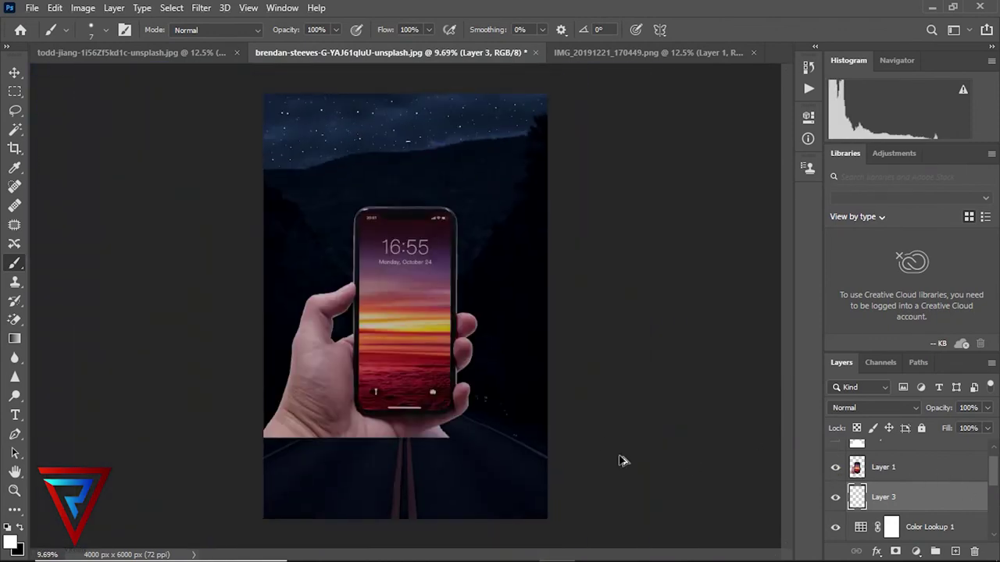
Step: Move Layer 0 above Layer 1 and load Layer 2's road shape as a selection
scroll(990, 504, down, 3)
scroll(961, 512, down, 2)
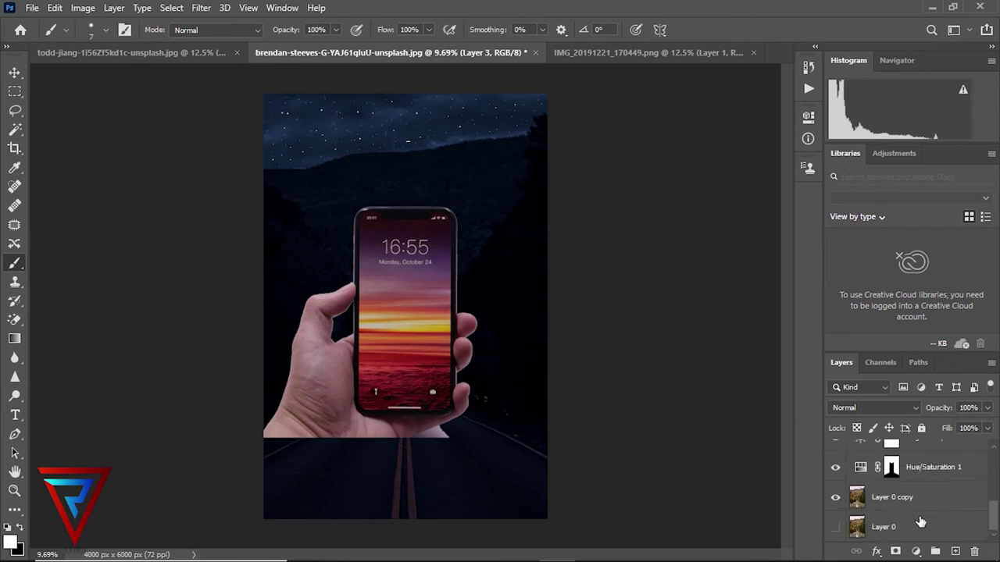
mouse_move(915, 525)
mouse_down()
mouse_move(921, 426)
mouse_move(907, 470)
mouse_up()
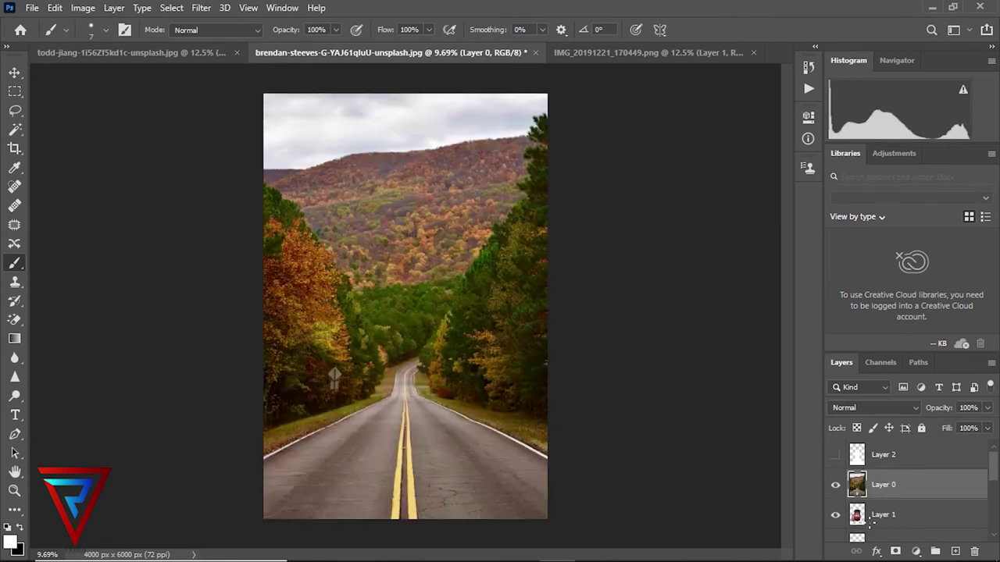
scroll(865, 472, down, 2)
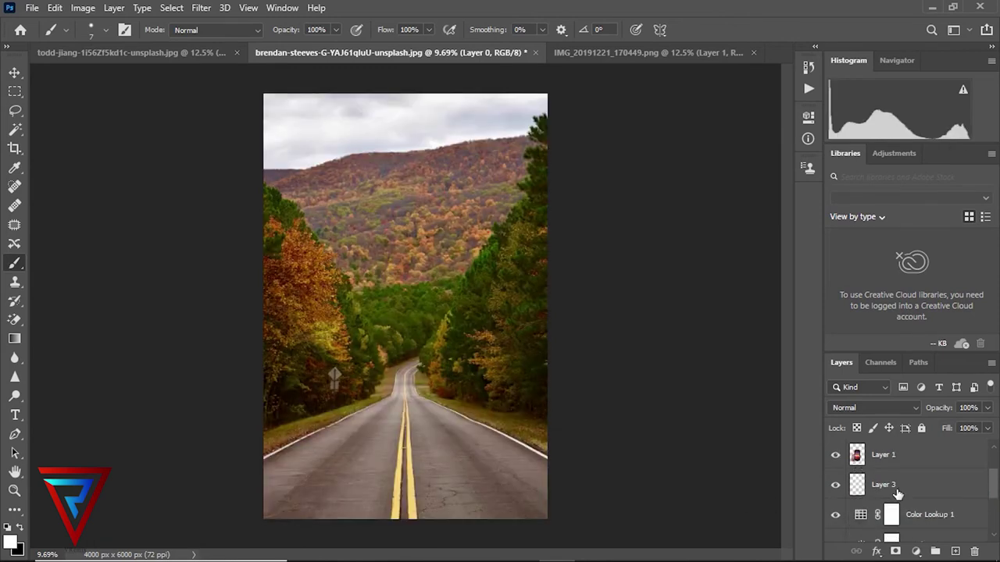
scroll(897, 494, up, 2)
ctrl+click(857, 455)
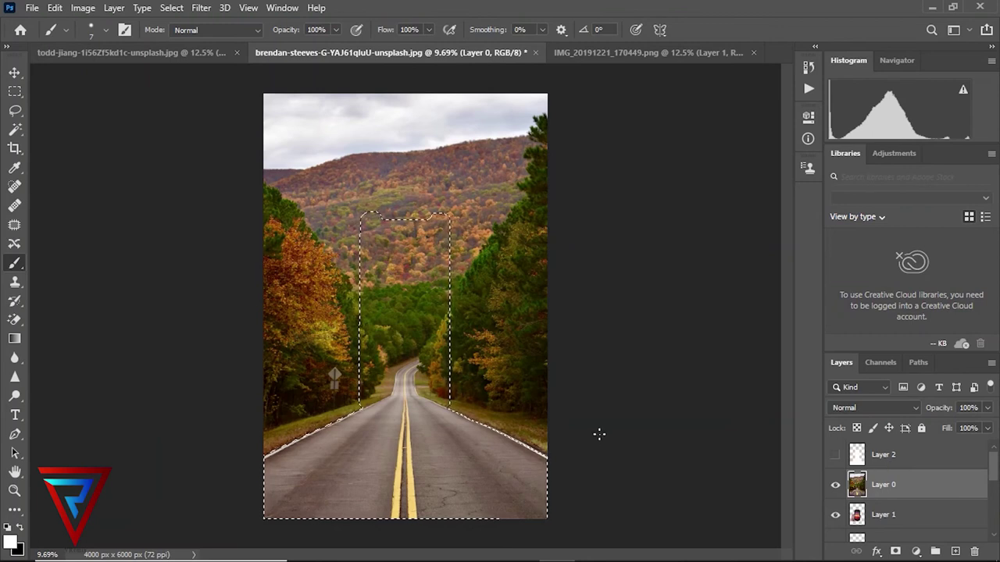
key(Delete)
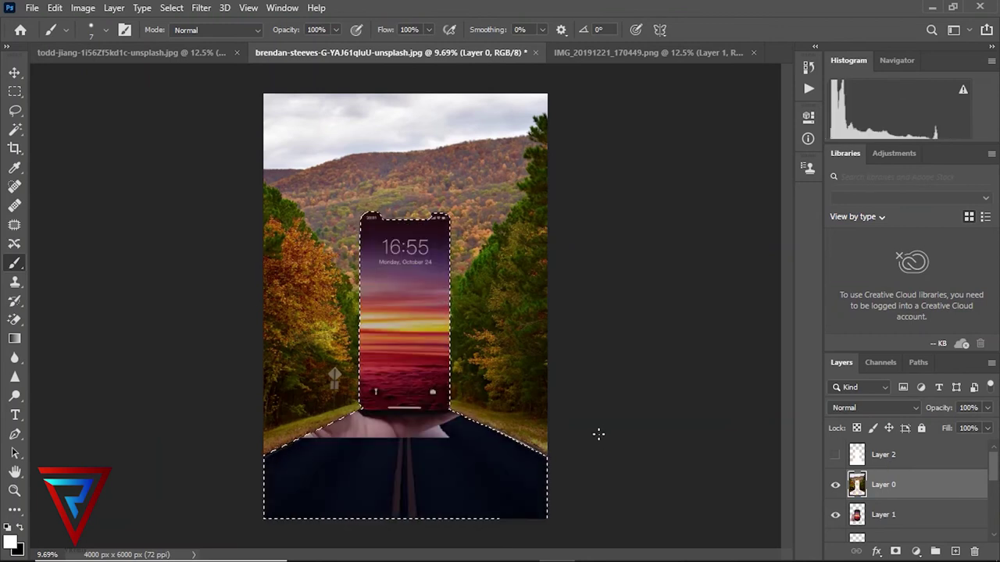
key(ctrl+z)
Step: Invert the selection, delete the road photo outside the phone and road, and deselect
click(171, 8)
click(190, 81)
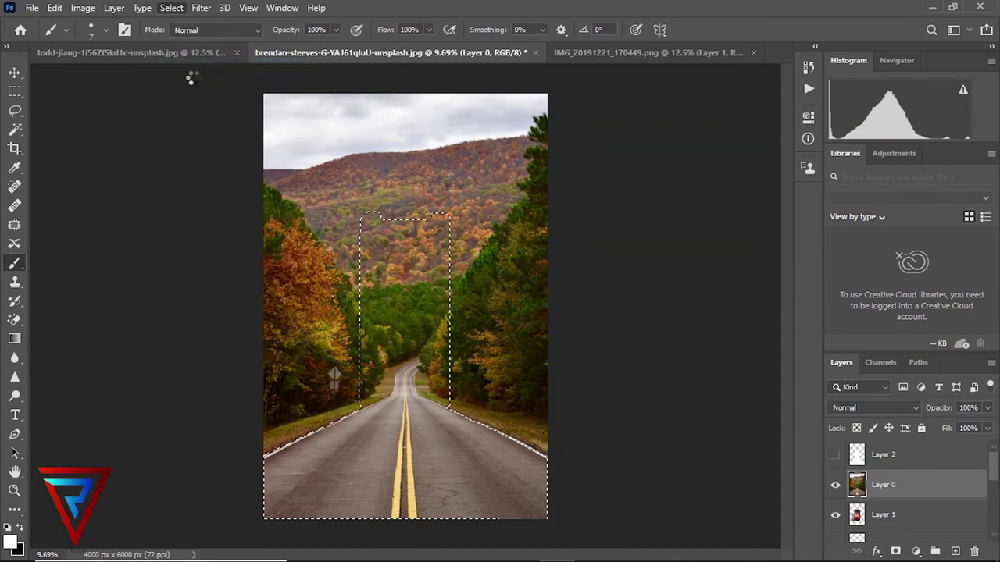
key(Delete)
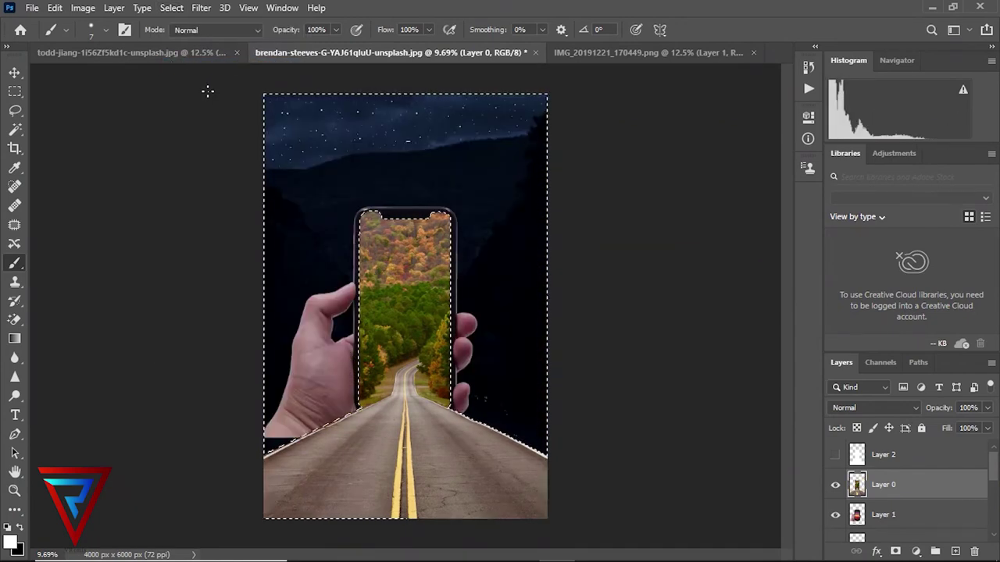
scroll(308, 223, up, 2)
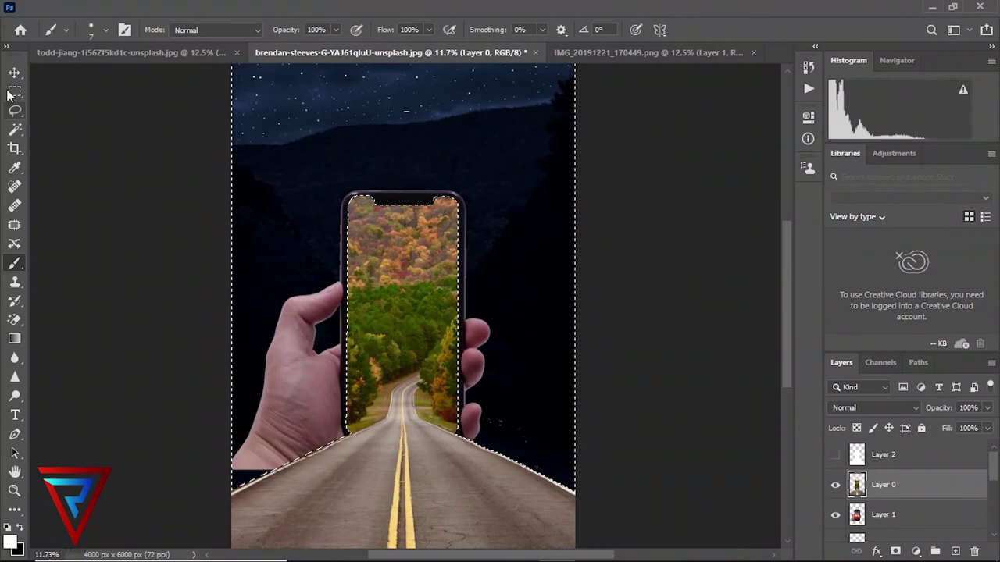
key(v)
key(ctrl+d)
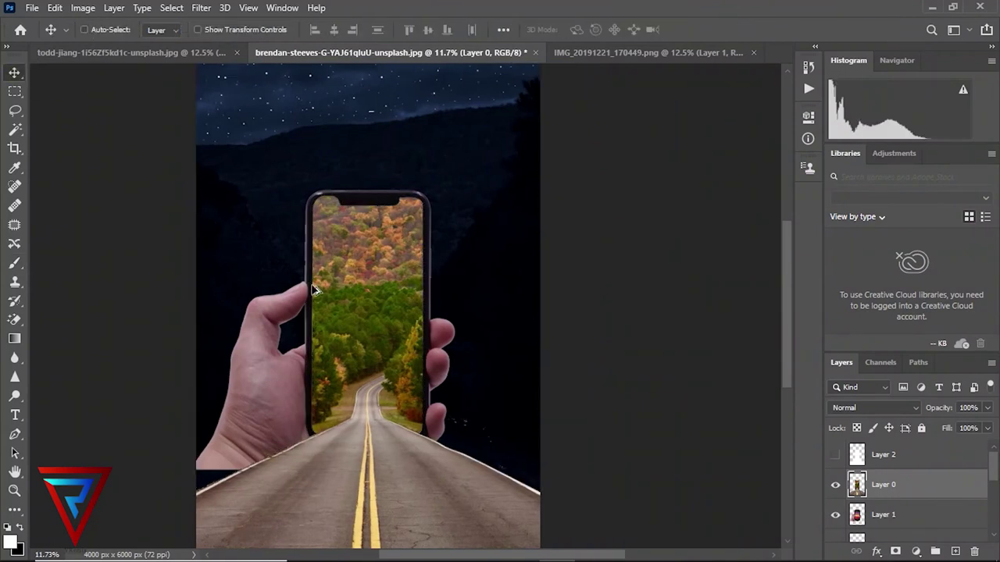
scroll(315, 290, down, 2)
scroll(312, 290, up, 2)
scroll(539, 439, down, 1)
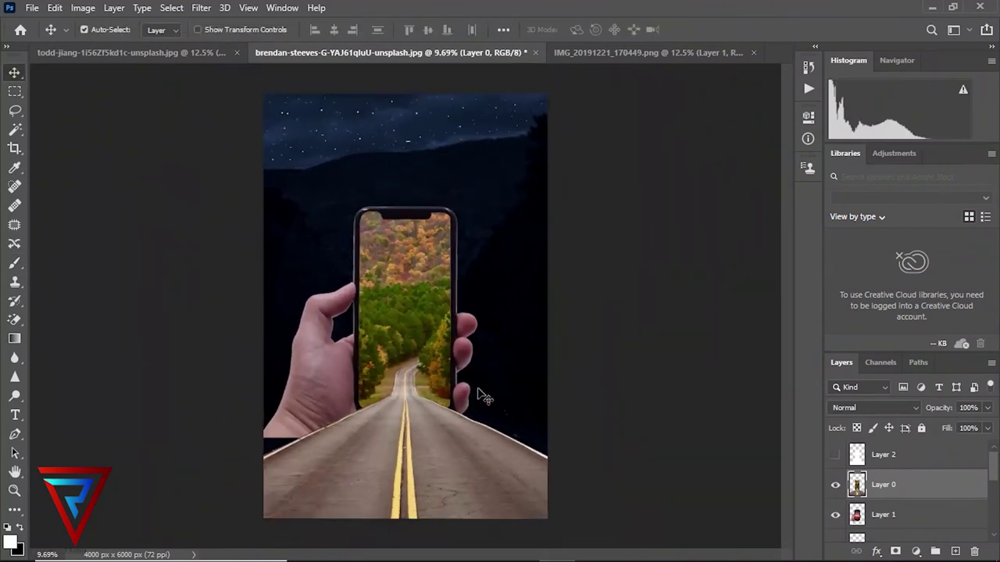
scroll(442, 337, down, 1)
scroll(497, 221, up, 1)
click(517, 180)
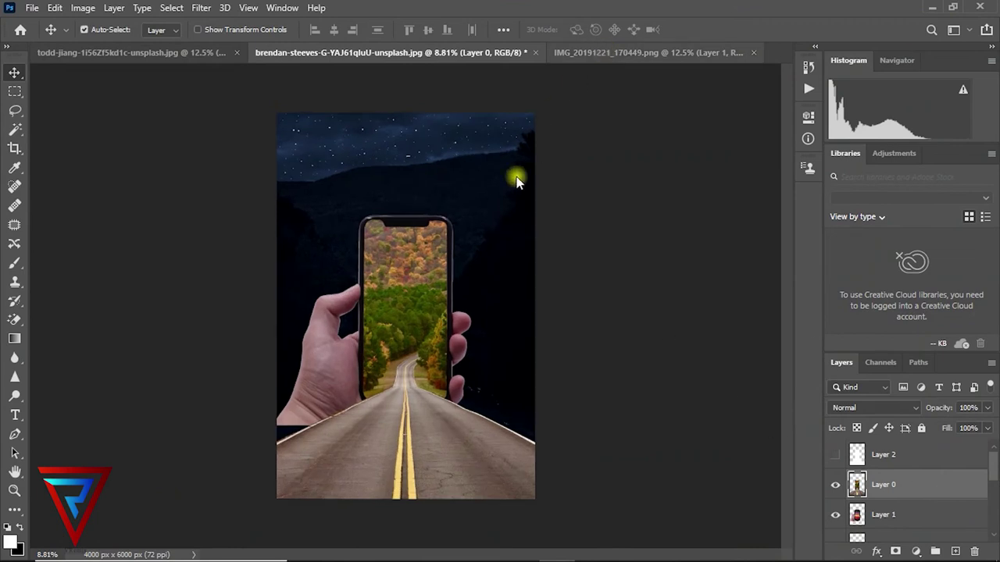
Step: Bring the man cutout onto the road below the phone and scale him to 84.27%
click(614, 51)
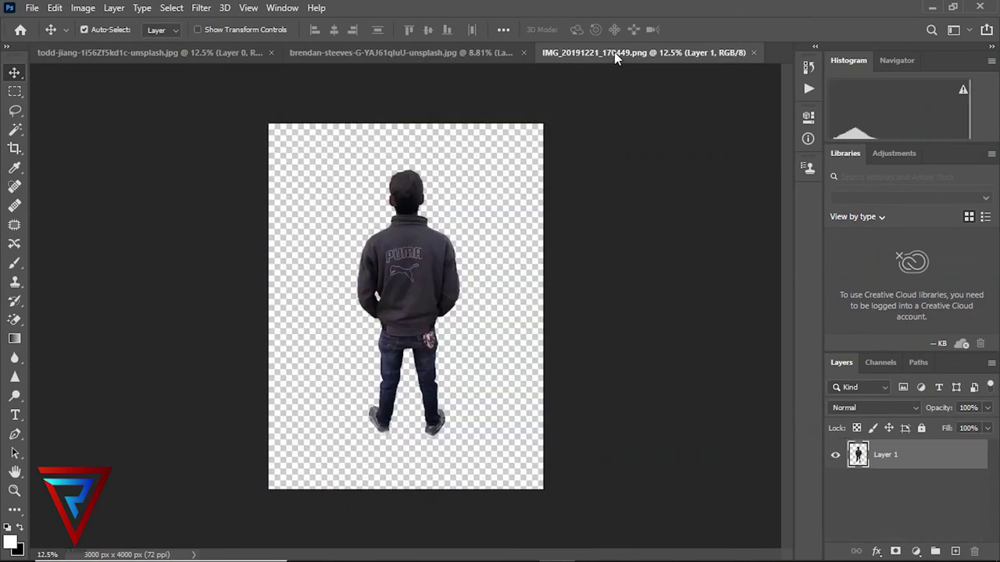
drag(381, 61, 381, 61)
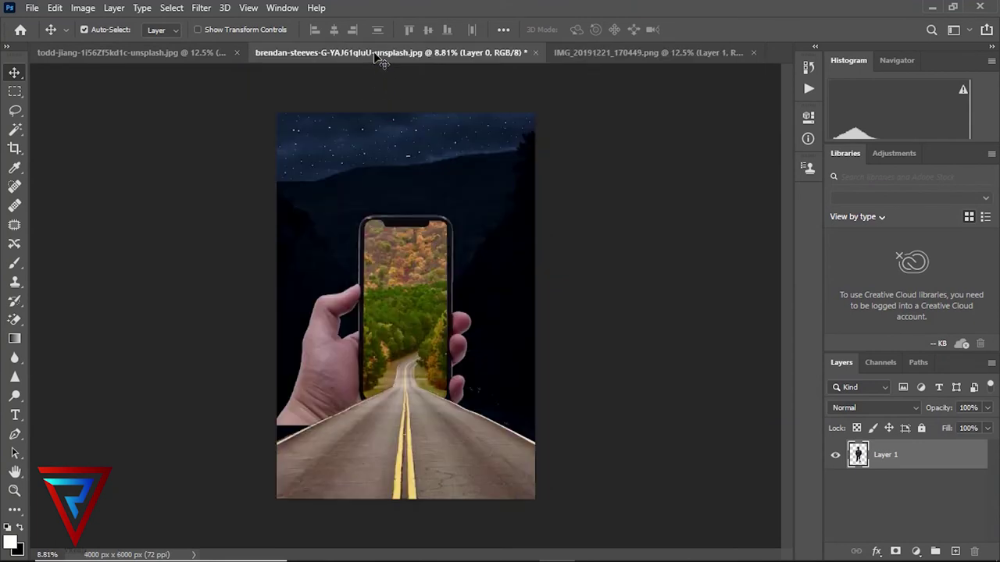
drag(414, 457, 414, 457)
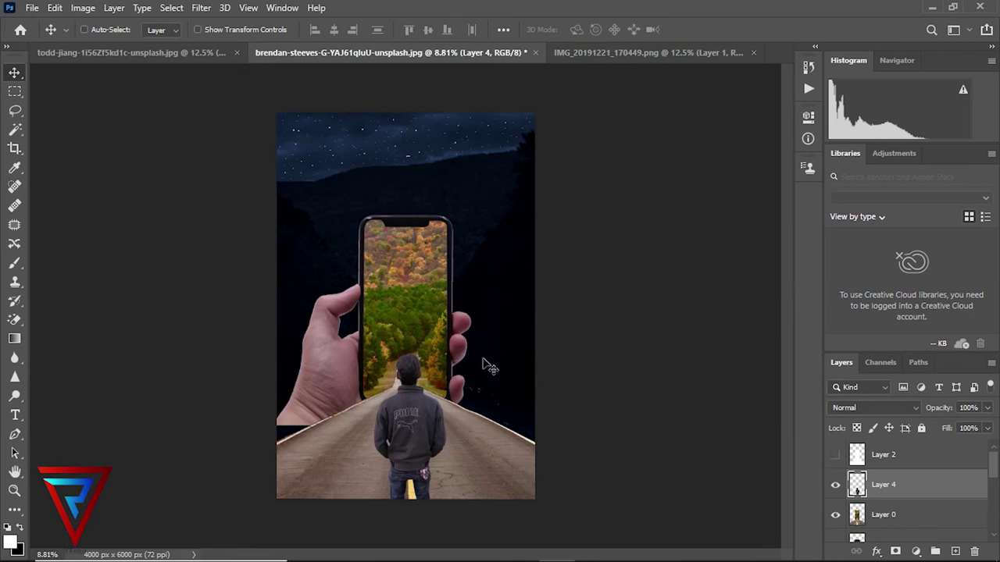
key(ctrl+t)
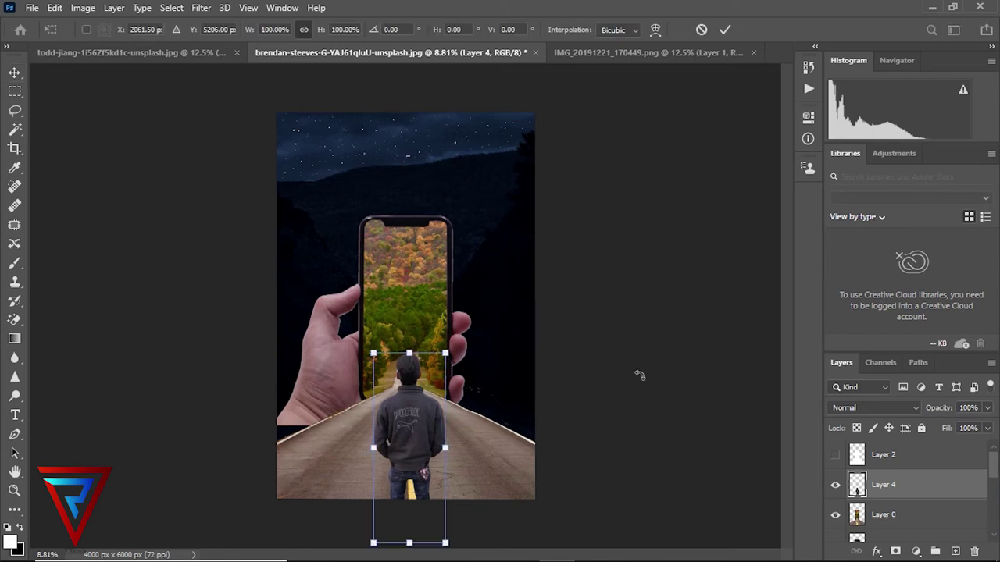
drag(445, 354, 433, 382)
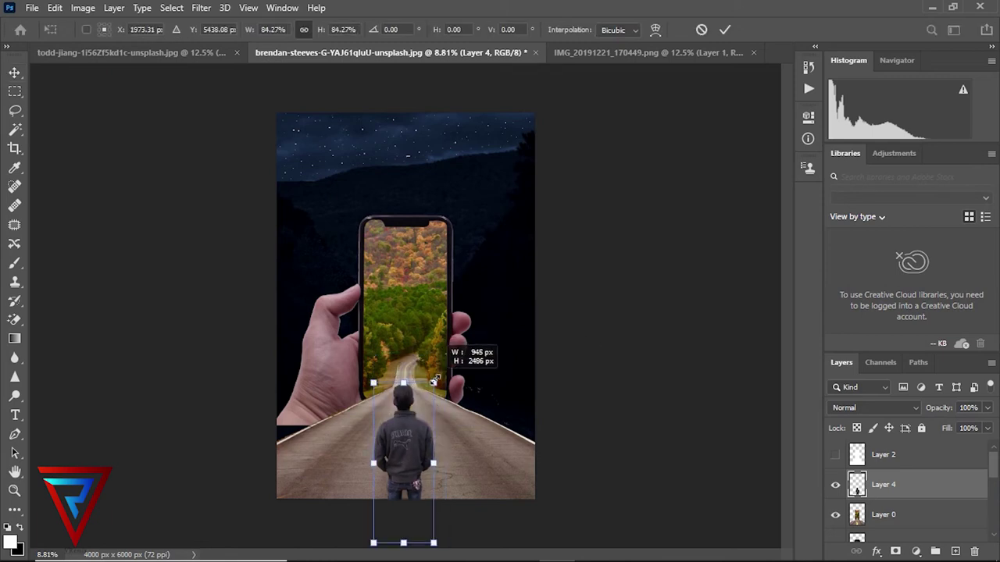
key(Return)
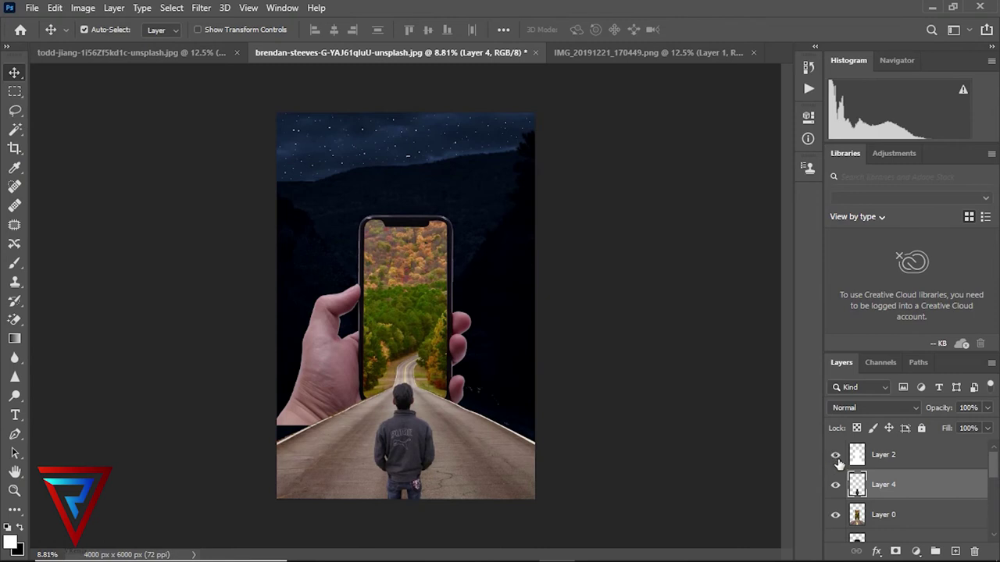
Step: Lower the white overlay Layer 2 to 4% opacity, then hide it and select Layer 0
click(836, 456)
click(939, 456)
click(987, 408)
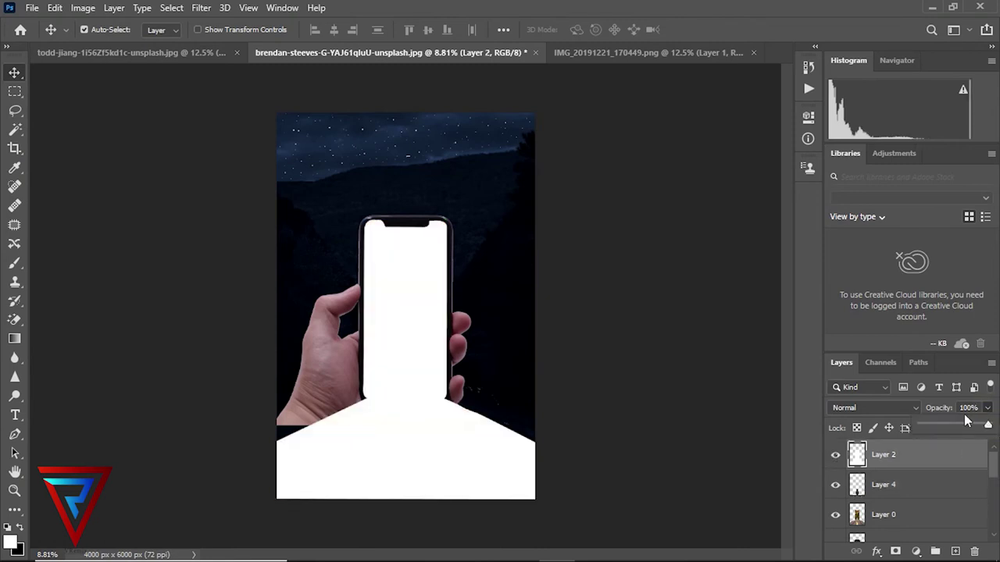
drag(989, 424, 924, 428)
click(926, 512)
click(837, 456)
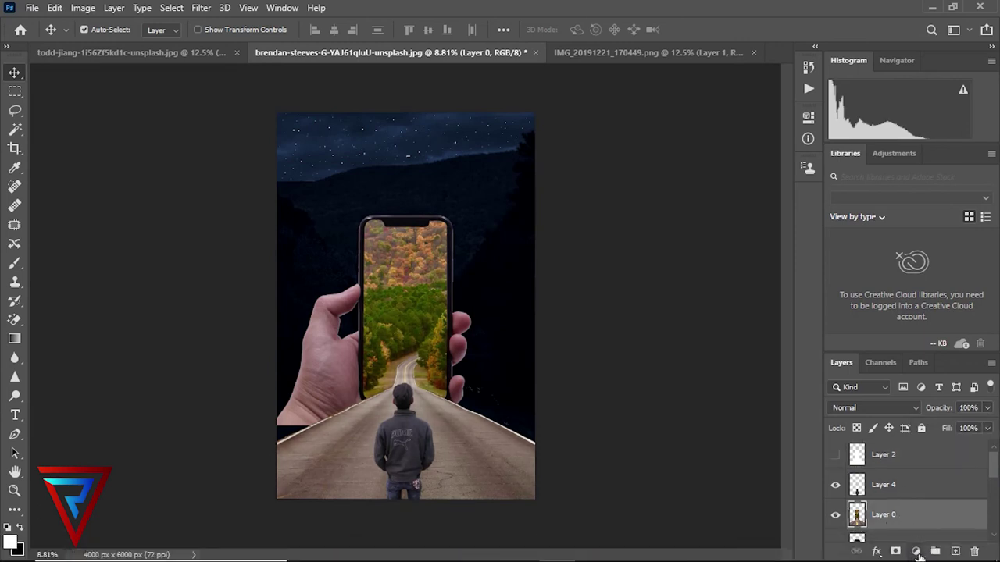
Step: Add a Brightness/Contrast adjustment layer with Brightness 77
click(918, 553)
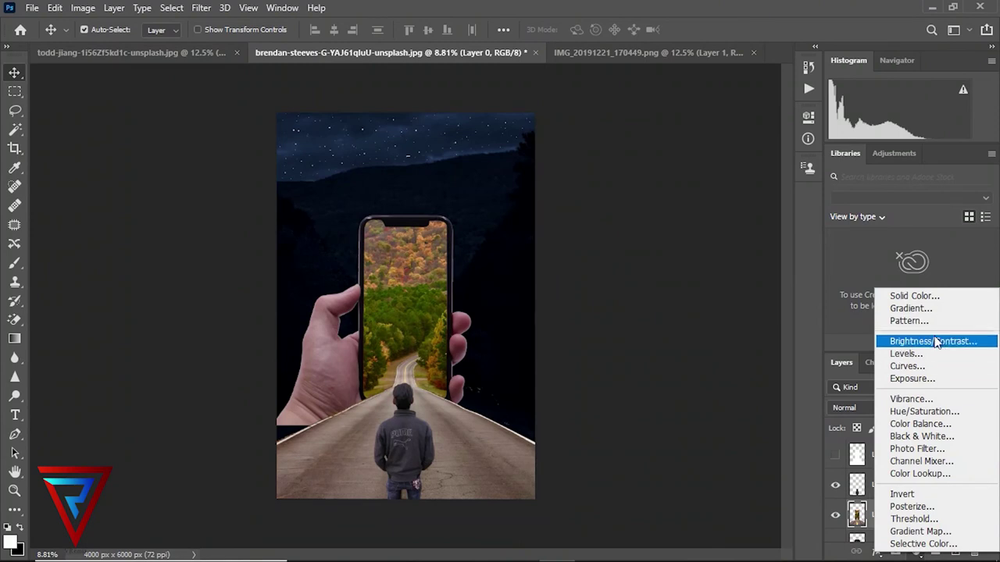
click(805, 399)
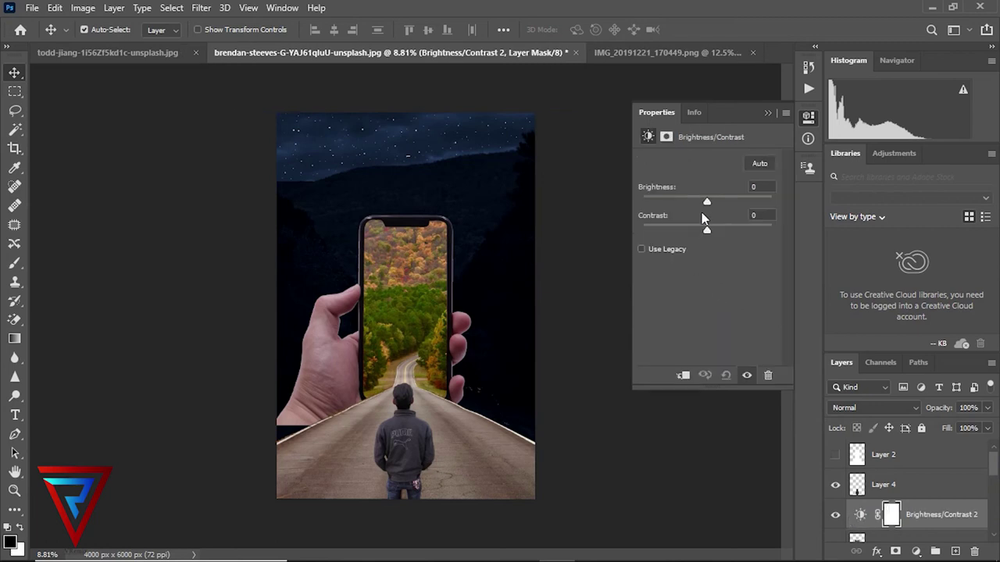
click(714, 203)
drag(725, 204, 742, 210)
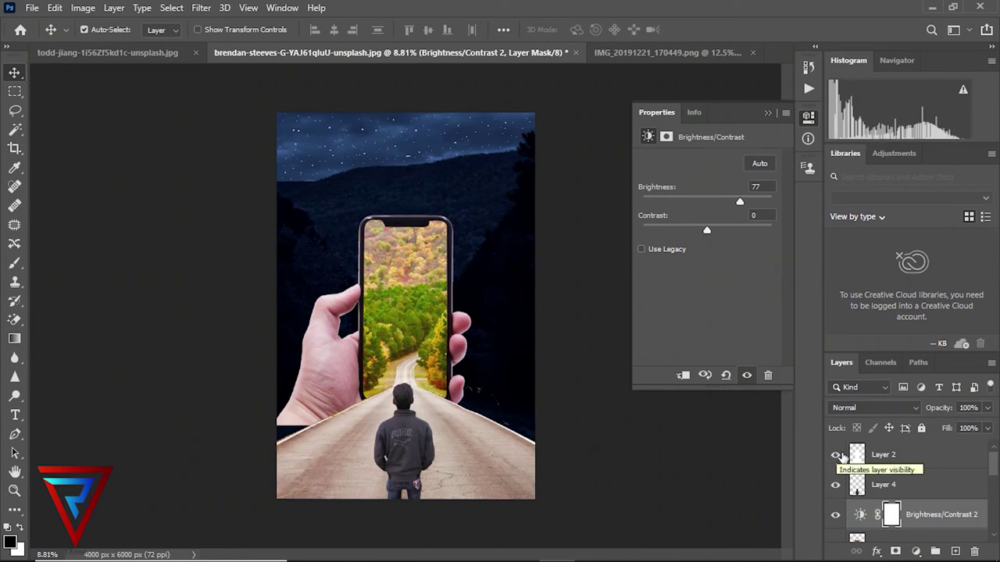
Step: Re-show Layer 2 and create an empty Layer 5 above it
click(941, 466)
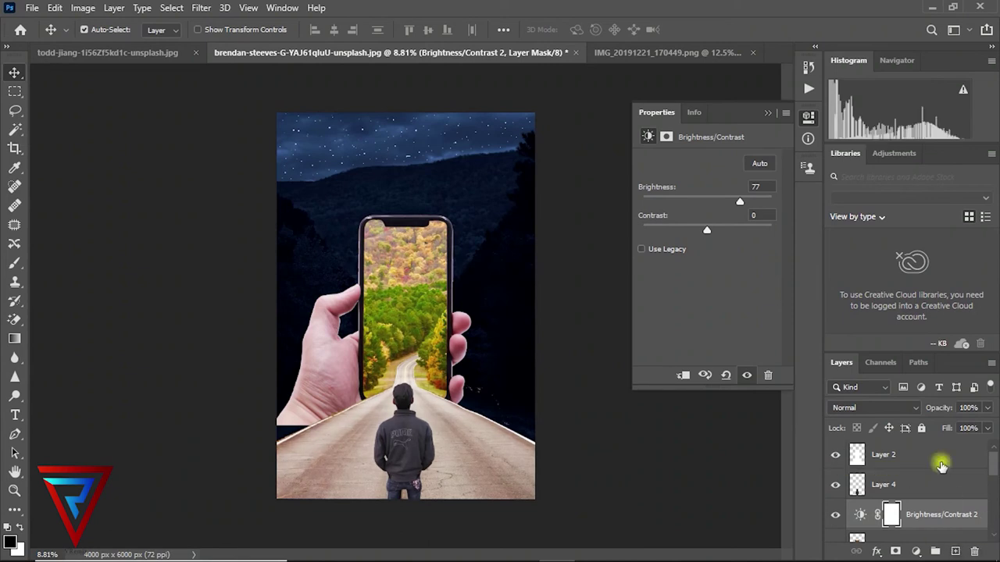
click(923, 461)
click(957, 553)
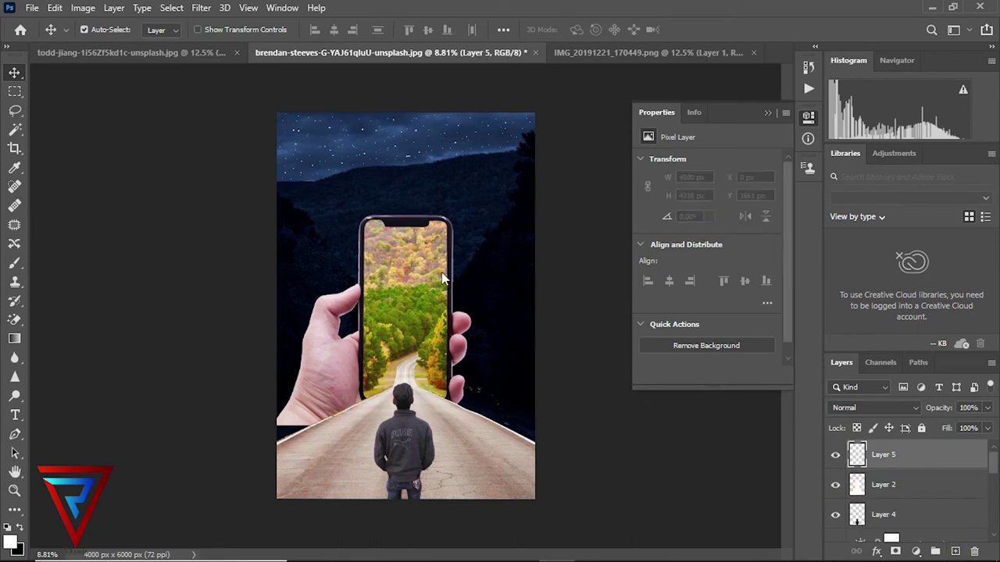
Step: Load Layer 2's content as a selection and set a soft round brush at 35% flow
key(alt+bracketleft)
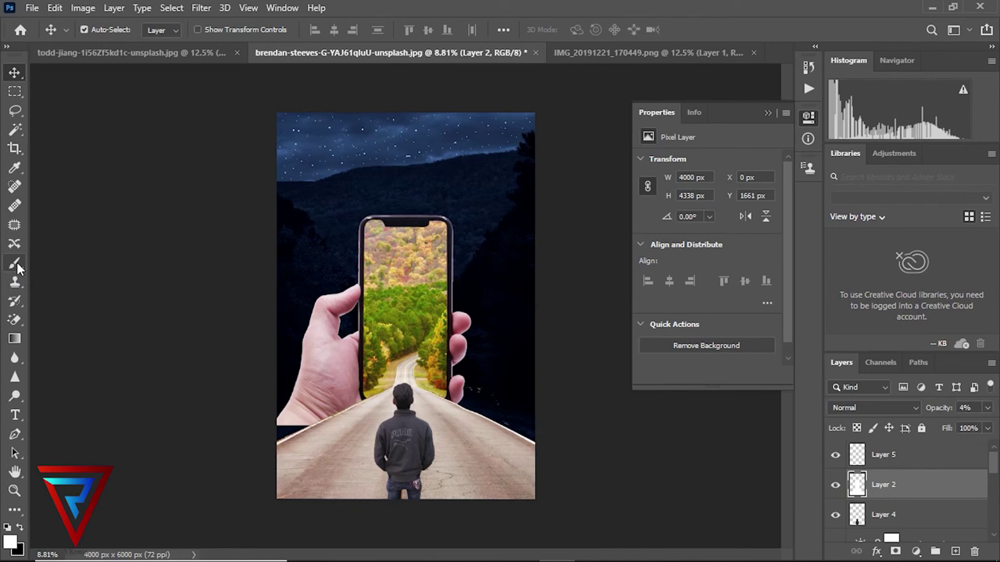
key(b)
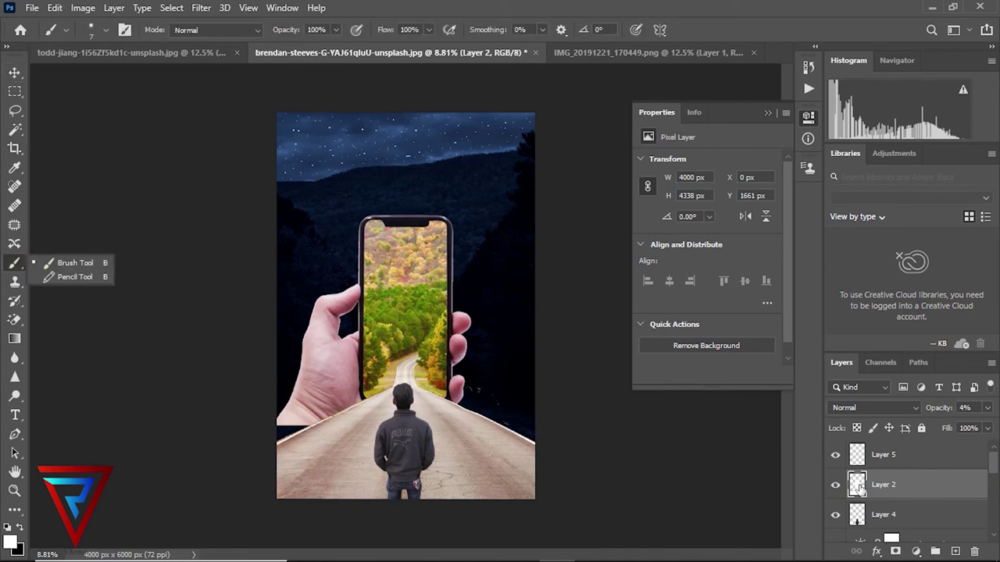
ctrl+click(857, 486)
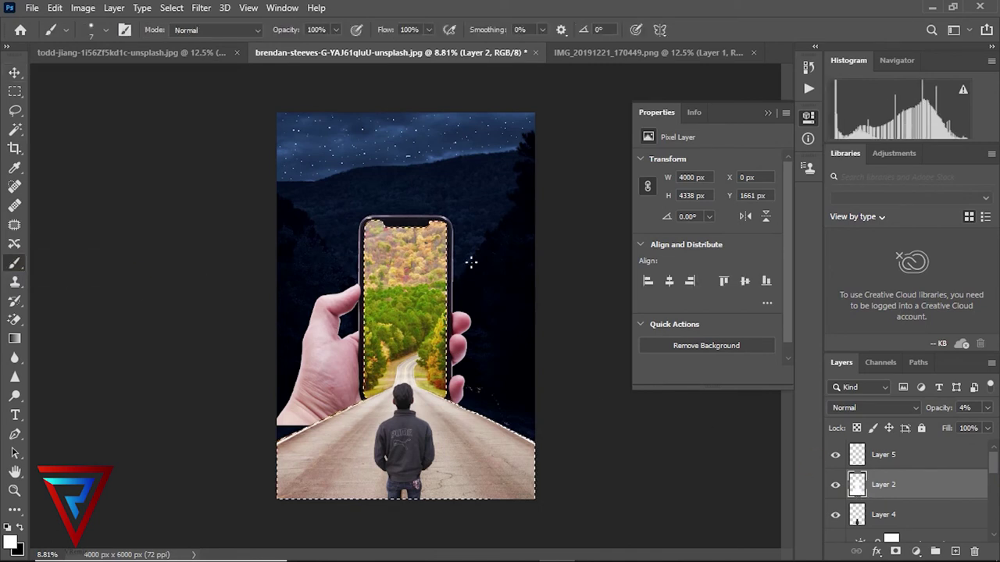
scroll(471, 262, up, 2)
scroll(446, 242, up, 2)
scroll(423, 221, up, 1)
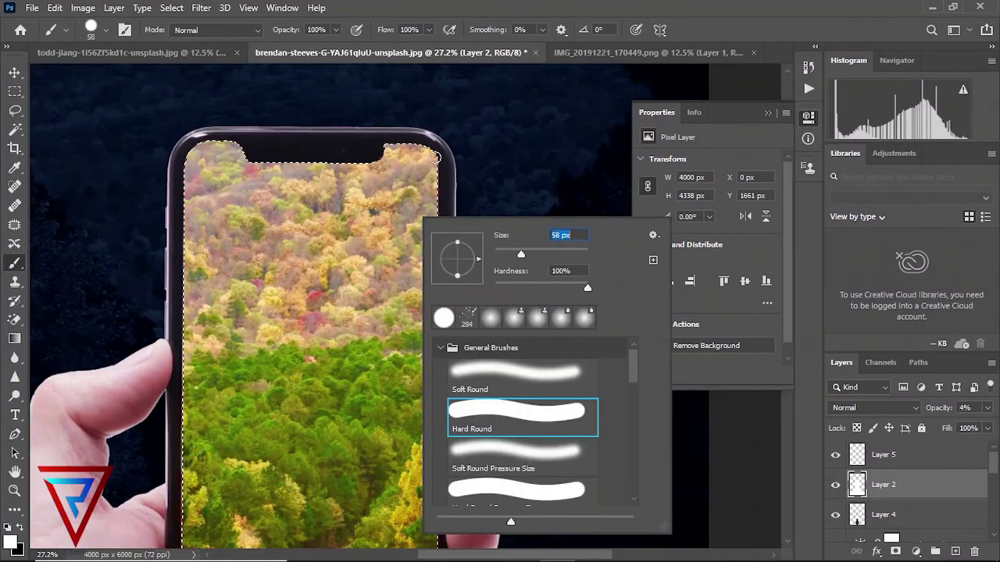
click(541, 378)
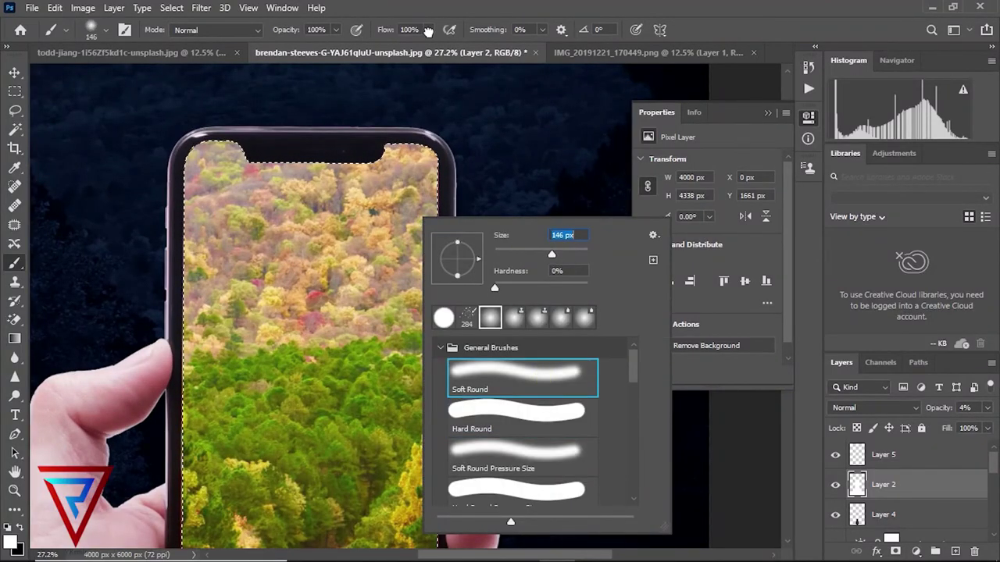
drag(428, 29, 386, 48)
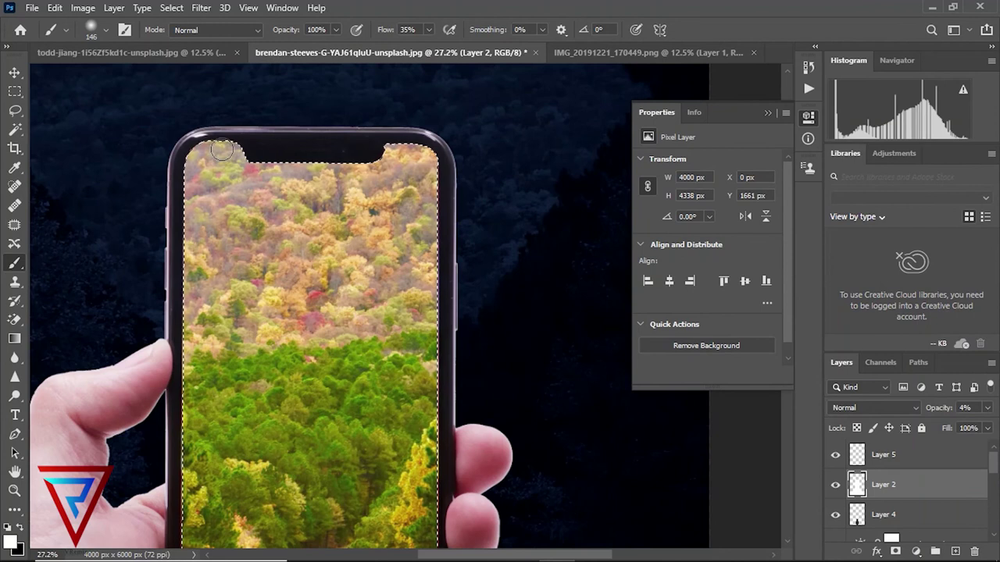
Step: On Layer 5, enlarge the brush to 5000 px and paint white over the selection
click(910, 454)
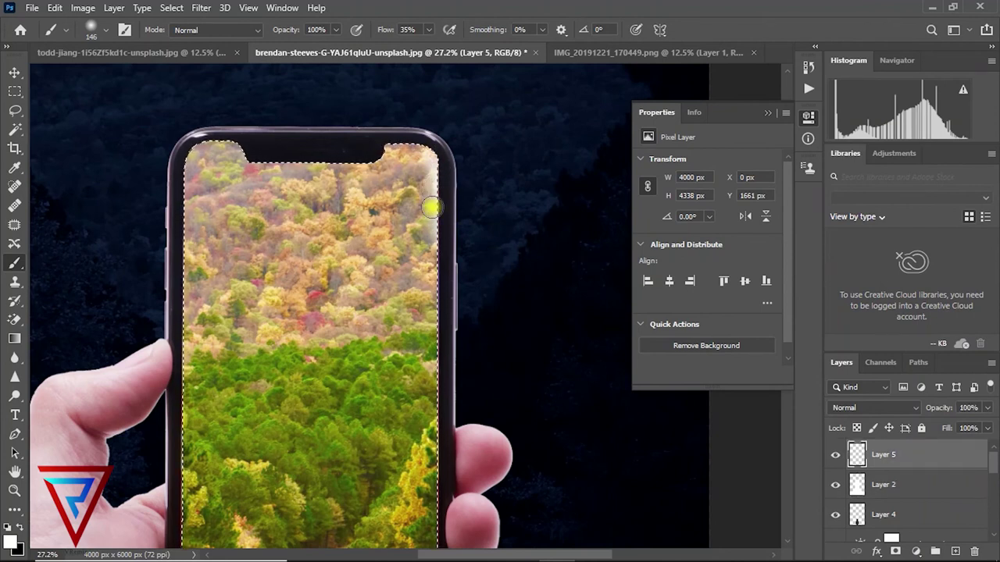
scroll(372, 303, down, 5)
scroll(371, 301, up, 1)
scroll(372, 301, up, 1)
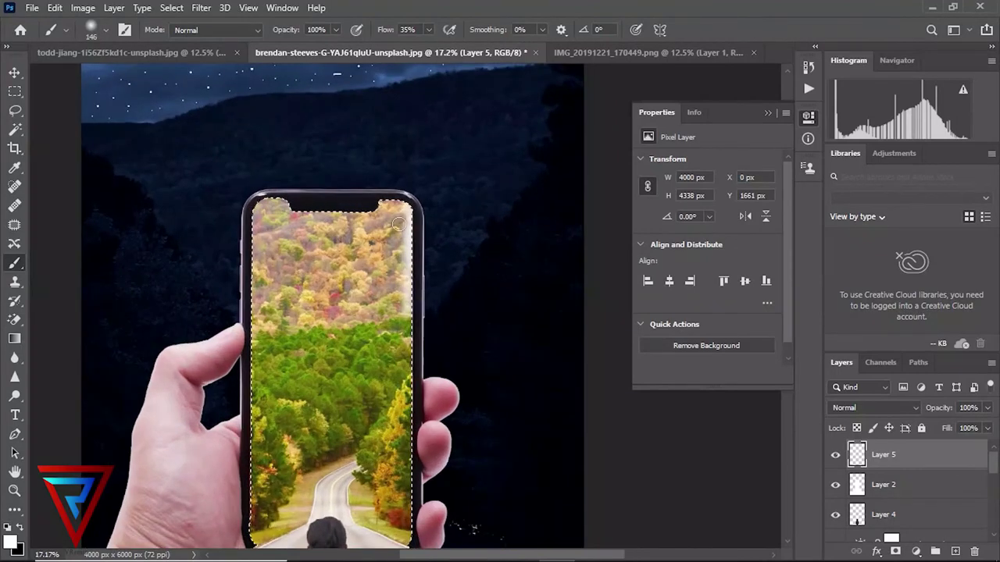
scroll(397, 227, down, 2)
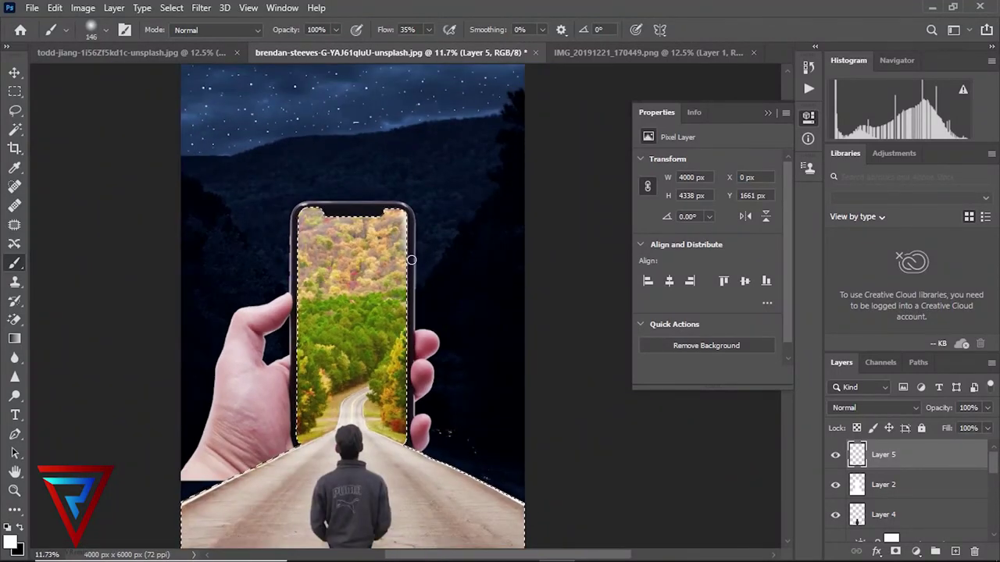
right_click(417, 248)
drag(500, 277, 582, 276)
click(364, 192)
click(355, 123)
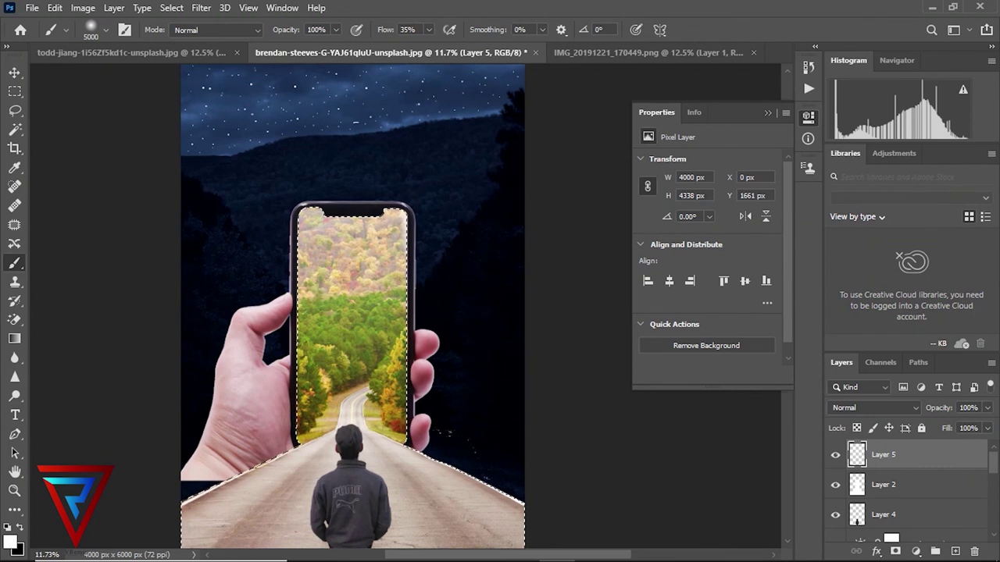
Step: Reduce the brush size to 495 px
right_click(291, 245)
drag(416, 281, 407, 283)
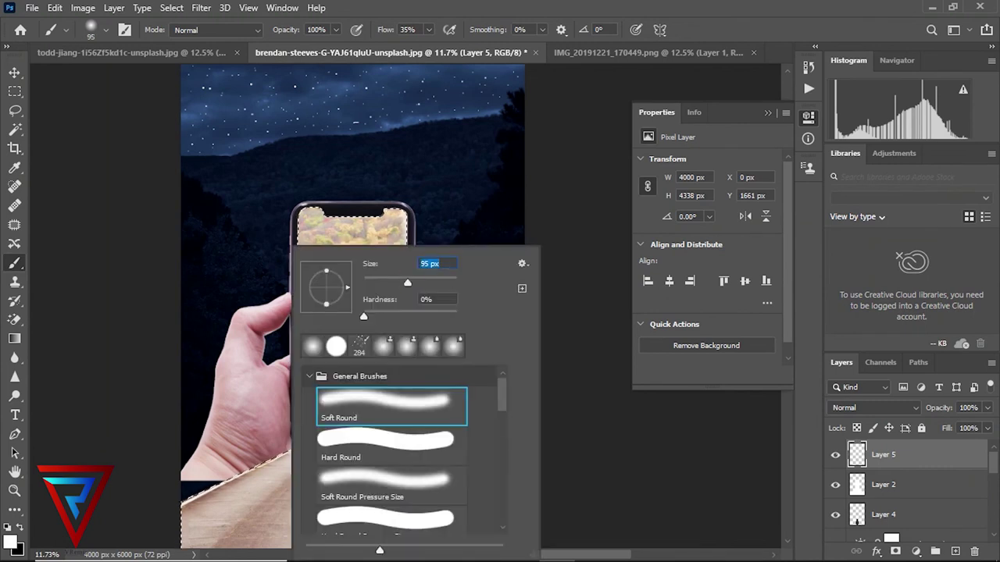
click(447, 279)
click(351, 14)
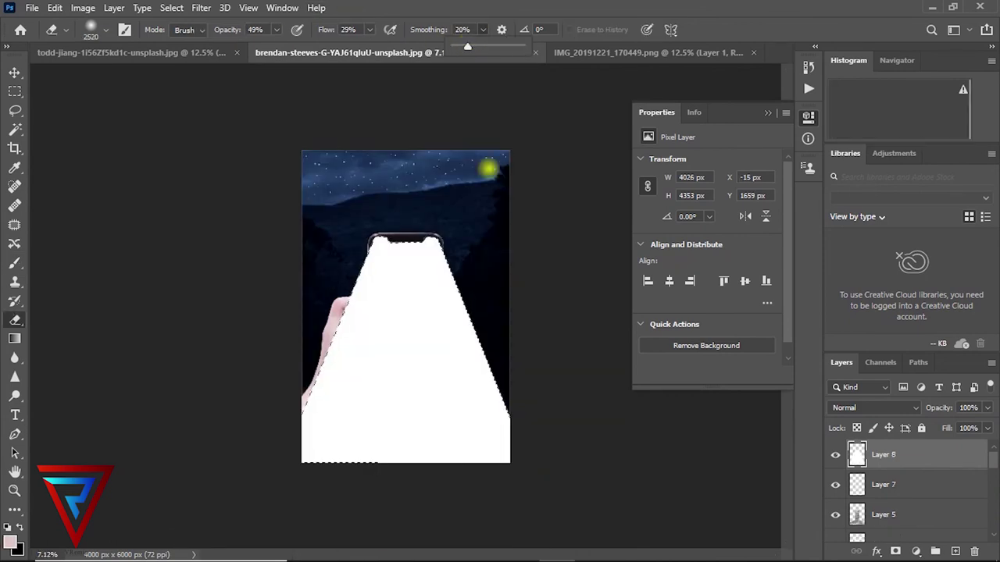
Step: Erase most of the white fill at 49% opacity, leaving a faint glow, then deselect
key(Return)
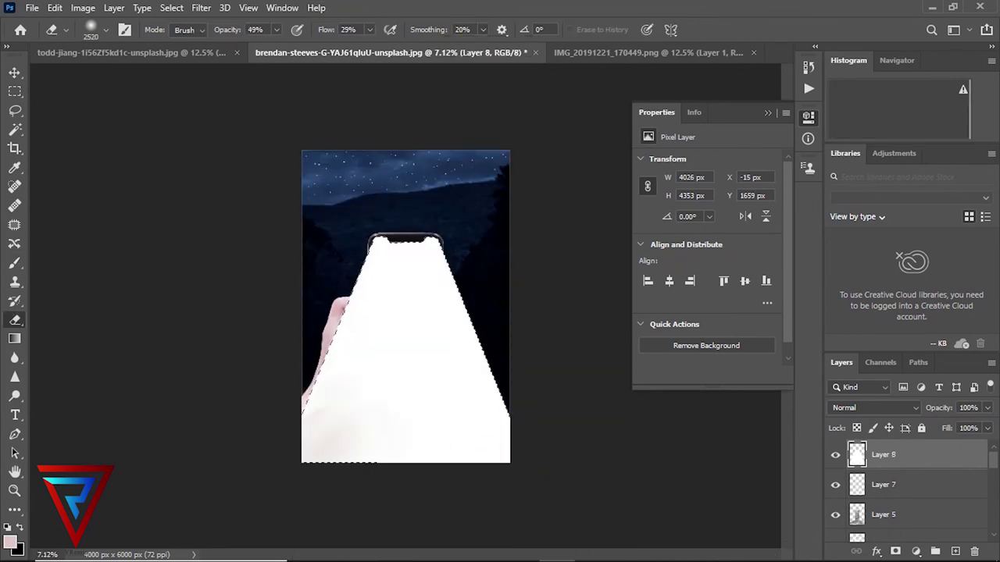
drag(479, 440, 414, 422)
drag(493, 432, 372, 414)
drag(397, 446, 349, 385)
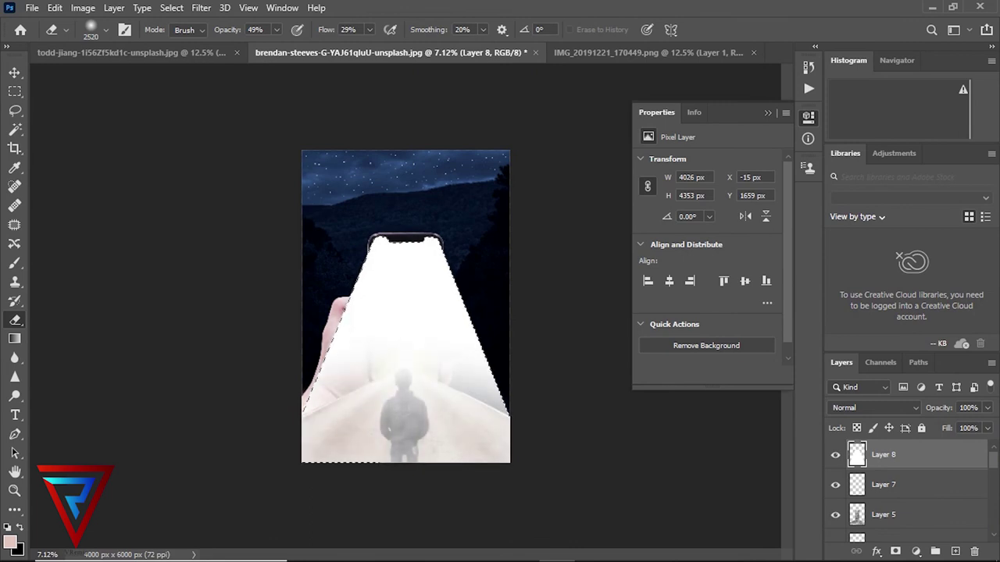
drag(456, 382, 487, 407)
mouse_move(404, 382)
mouse_down()
mouse_move(351, 374)
mouse_move(453, 373)
mouse_up()
drag(490, 406, 443, 380)
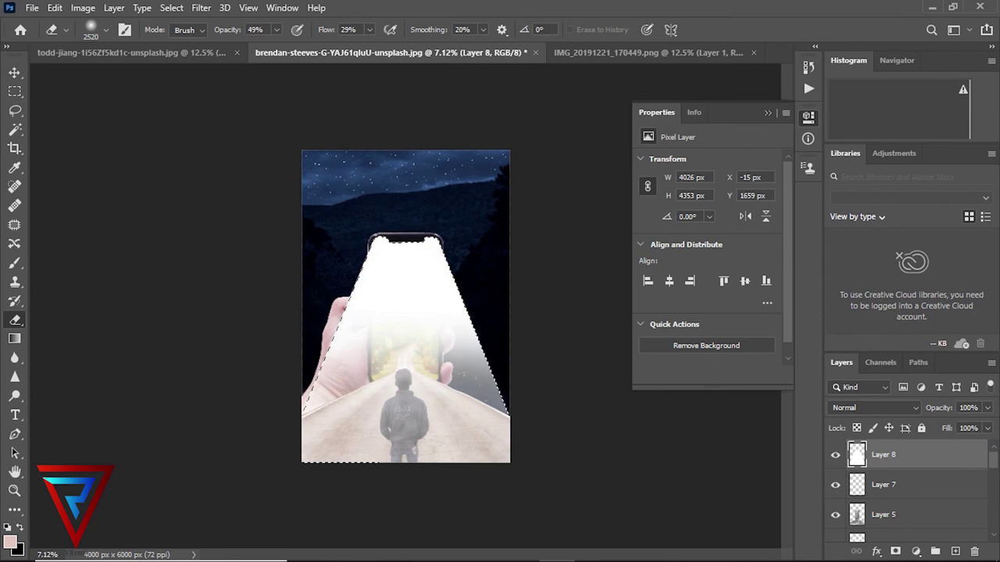
mouse_move(435, 217)
mouse_down()
mouse_move(414, 216)
mouse_move(639, 397)
mouse_up()
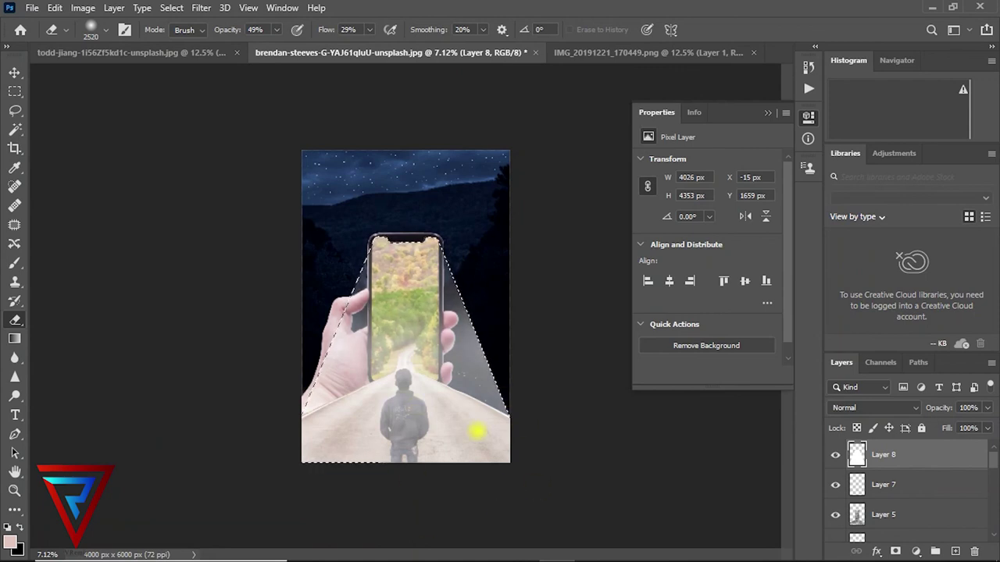
mouse_move(357, 384)
mouse_down()
mouse_move(457, 357)
mouse_move(296, 357)
mouse_move(446, 408)
mouse_up()
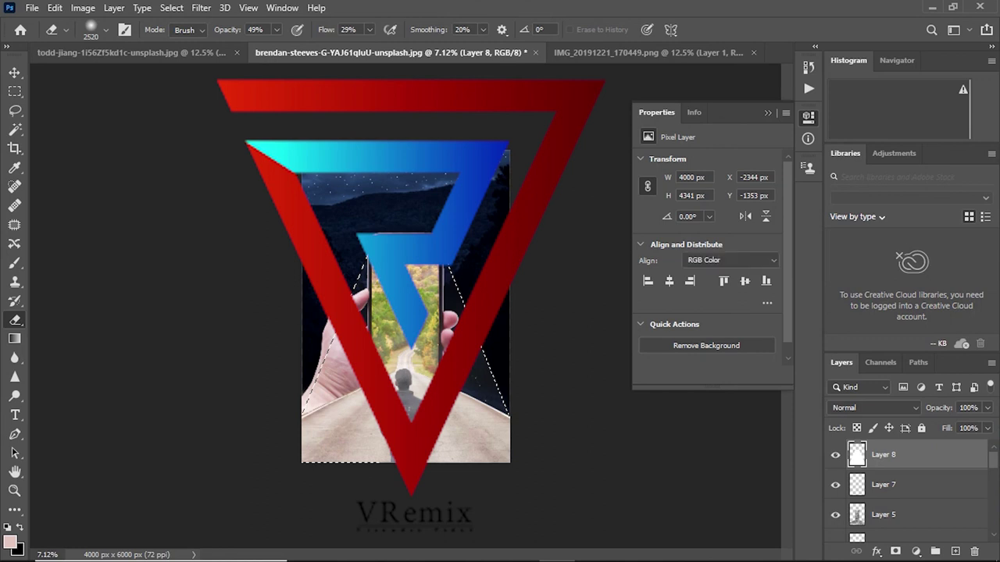
key(ctrl+d)
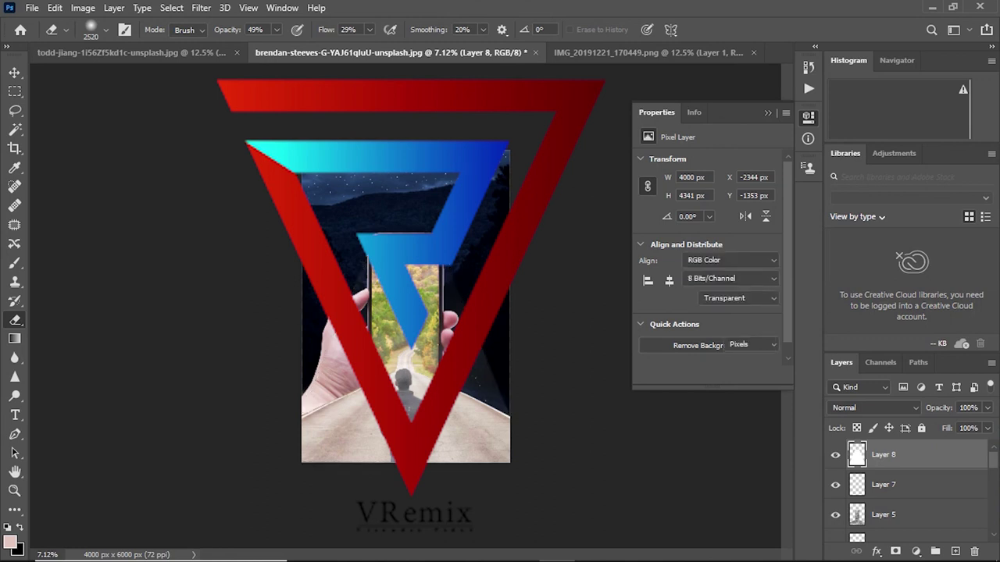